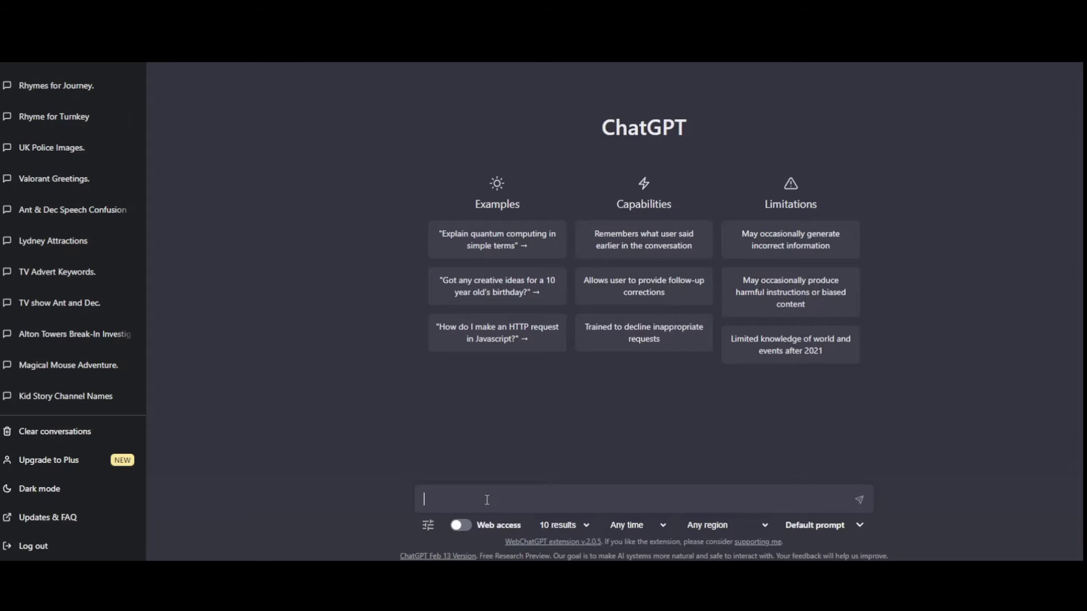
- Ask for a YouTube title and description for a video where police unlawfully detain me for filming in a public place, mentioning a planned civil claim
type("need a youtube title and description for a v")
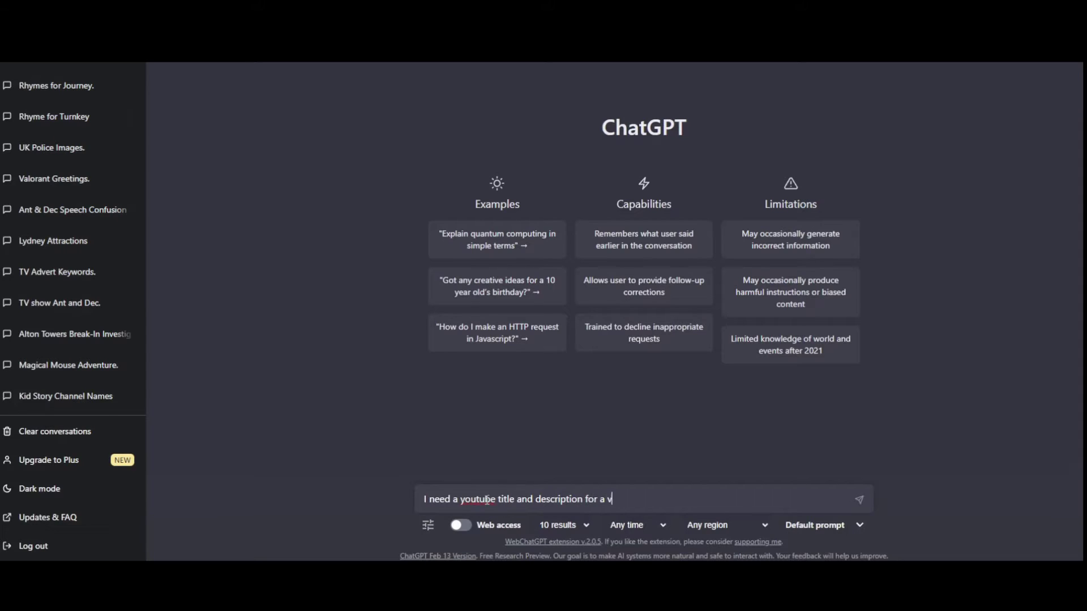
type("ideo where the police unlawfully ")
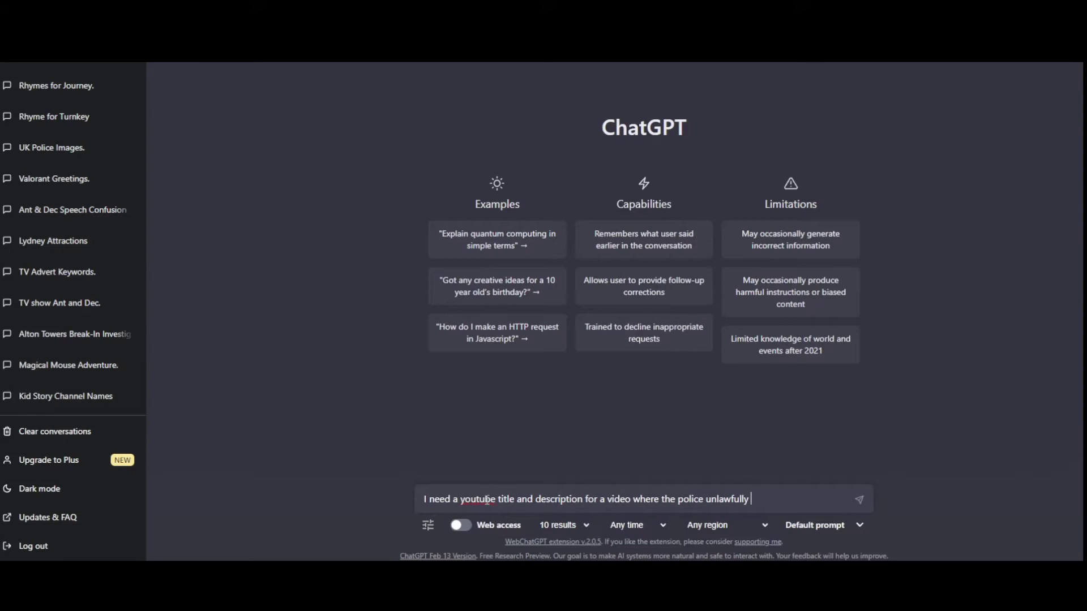
type("detain me for ph")
key("BackSpace")
type("filming in a ")
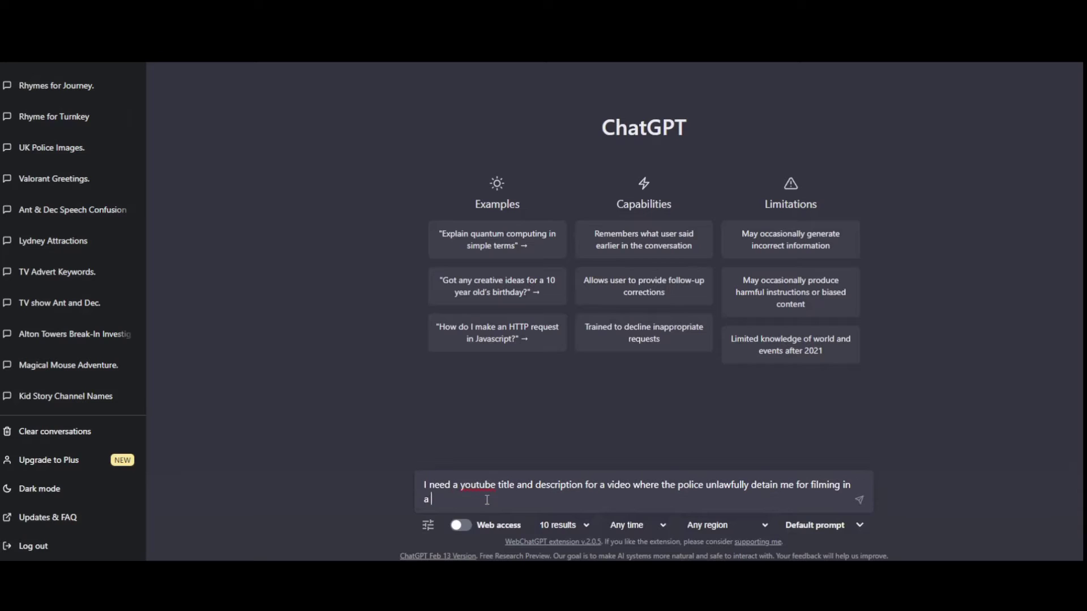
type("public place. I am going to make a civil claim.")
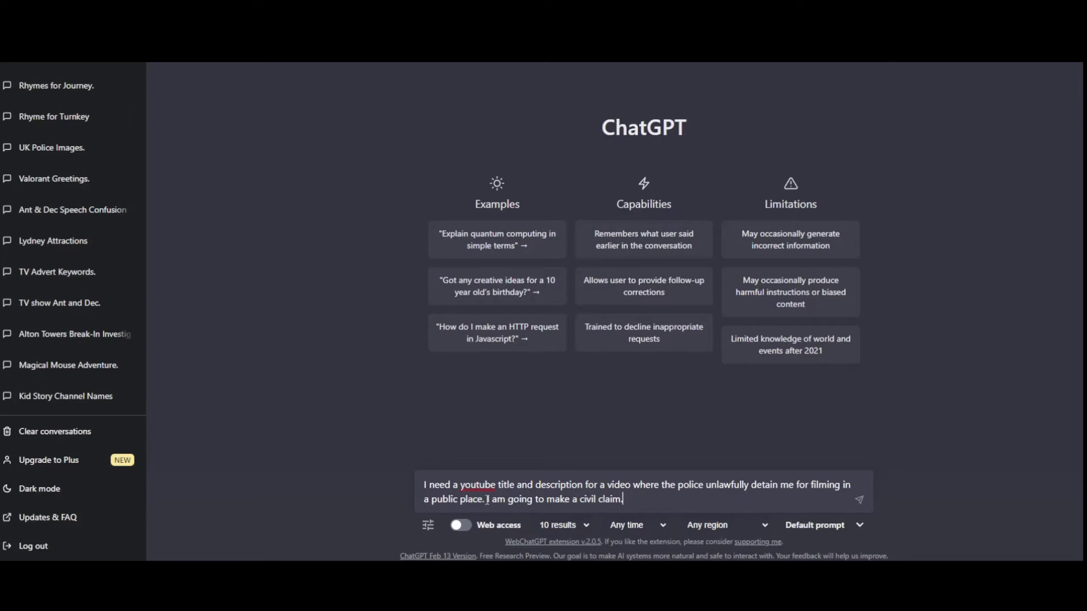
key("Return")
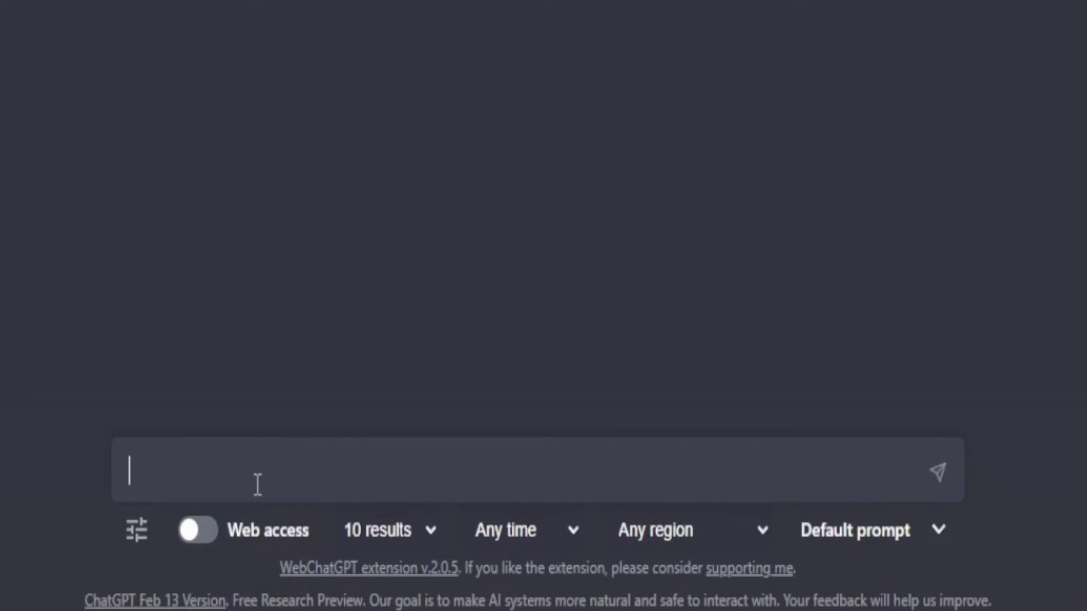
- Send a follow-up prompt asking to change the wording of the description
type("can you change")
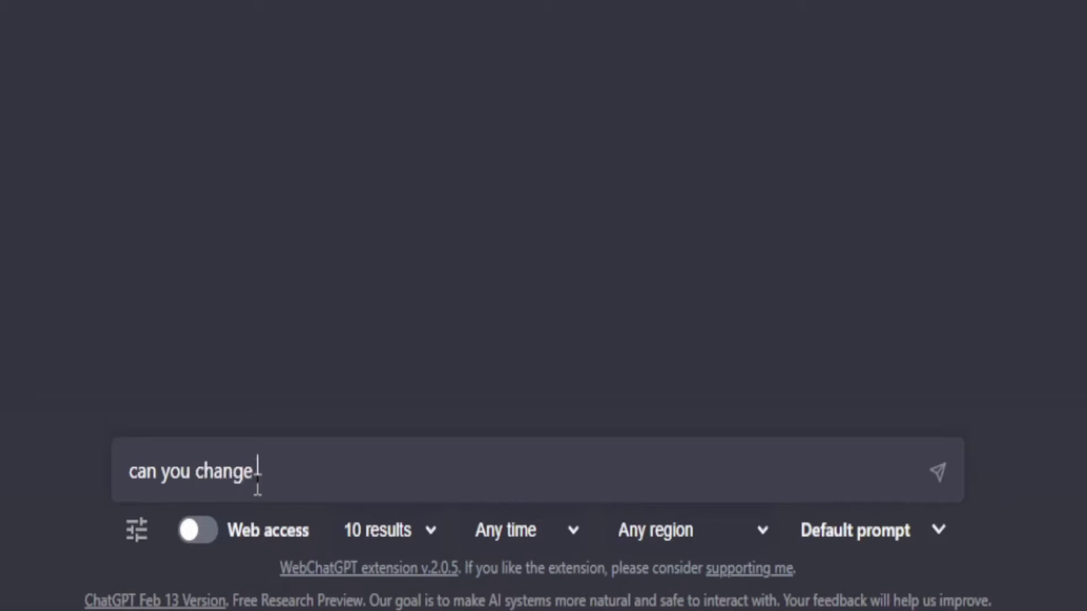
type(" the wording")
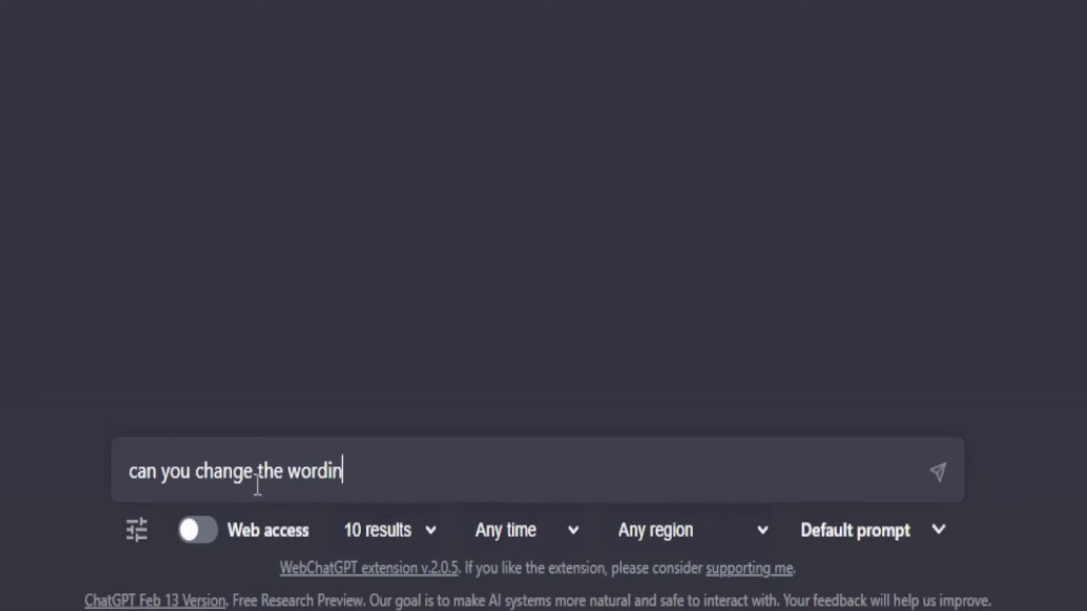
type("the description")
key("Return")
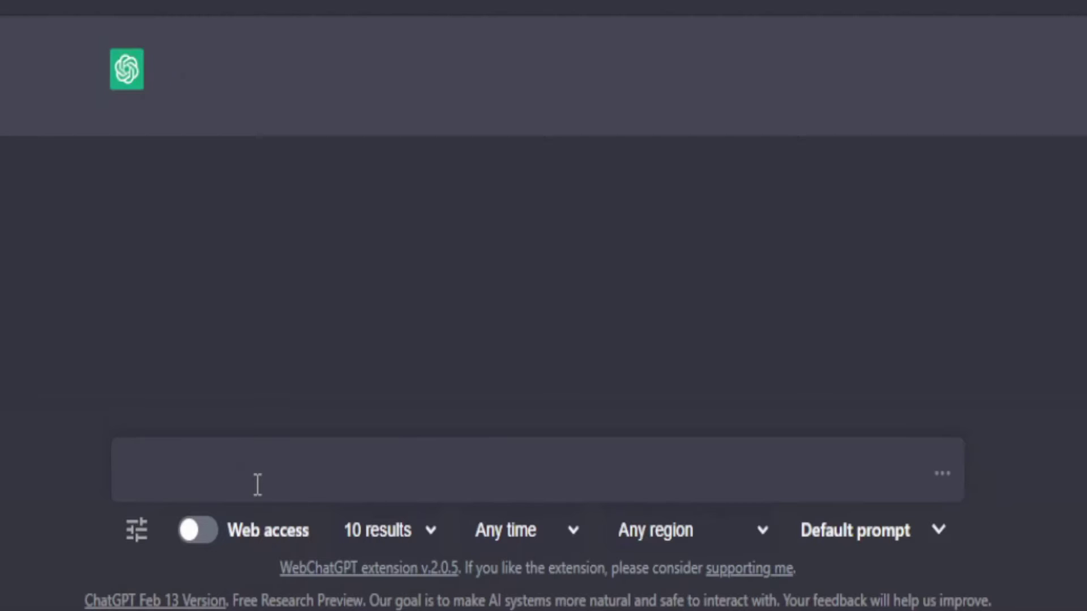
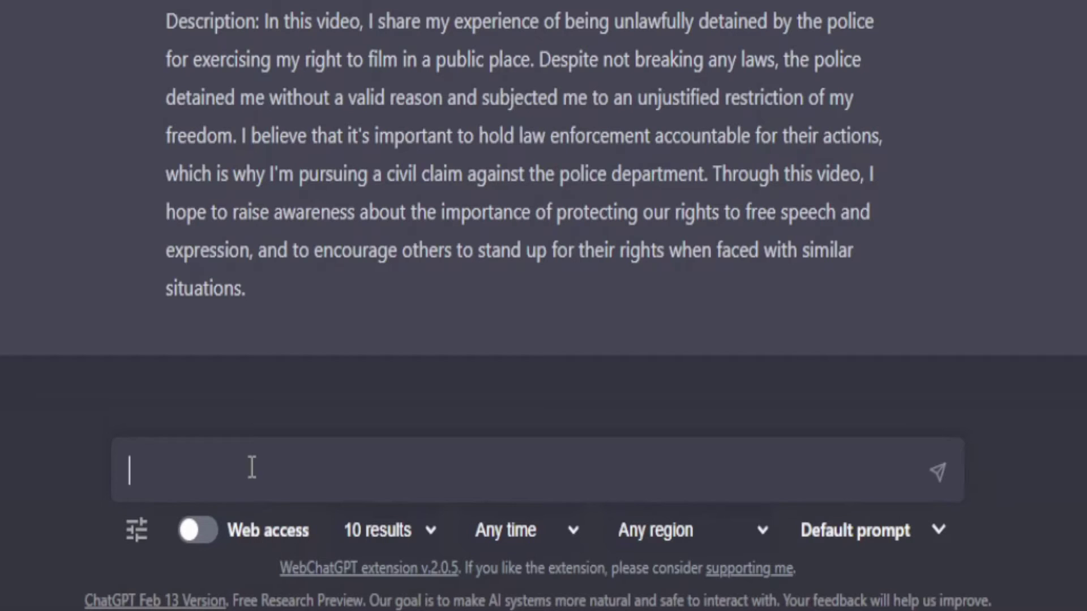
- Send the prompt "Create me 50 hashtags on the subject of my video"
type("eat")
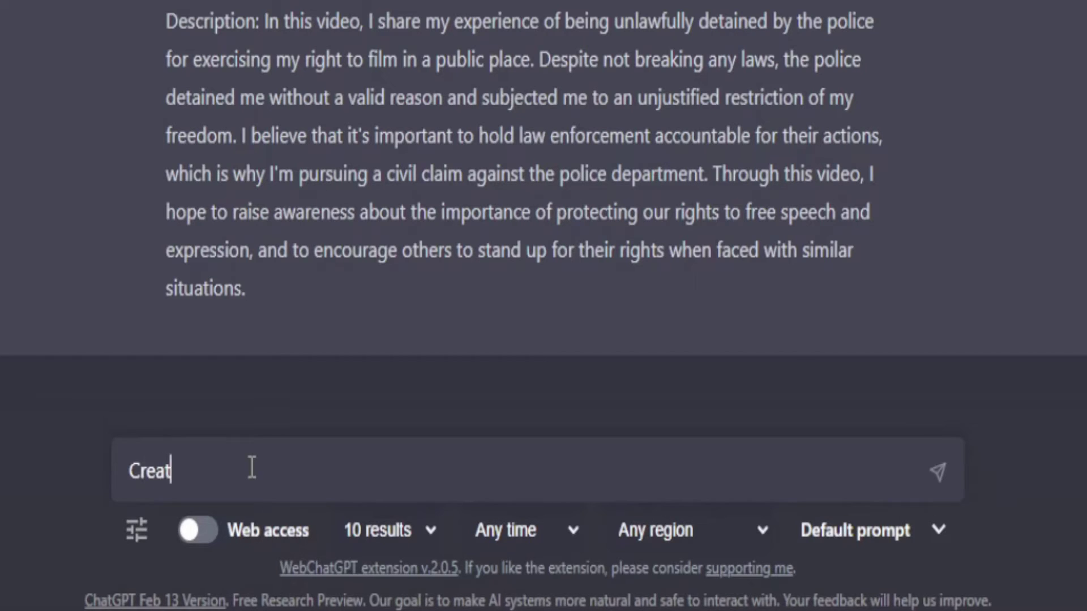
type("e me 50 hashtags on the subject of my video")
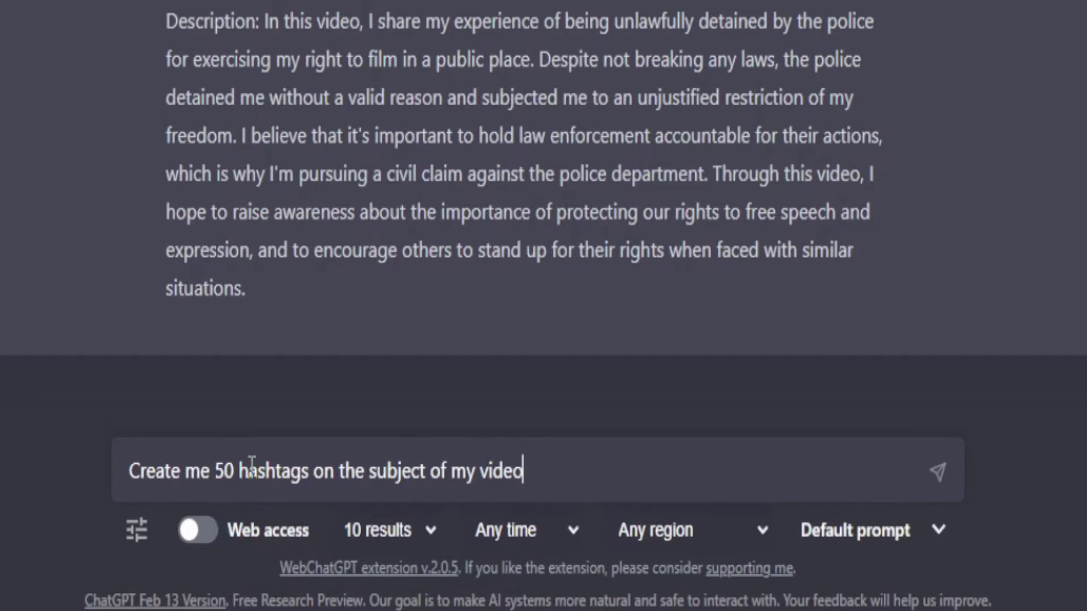
key("Return")
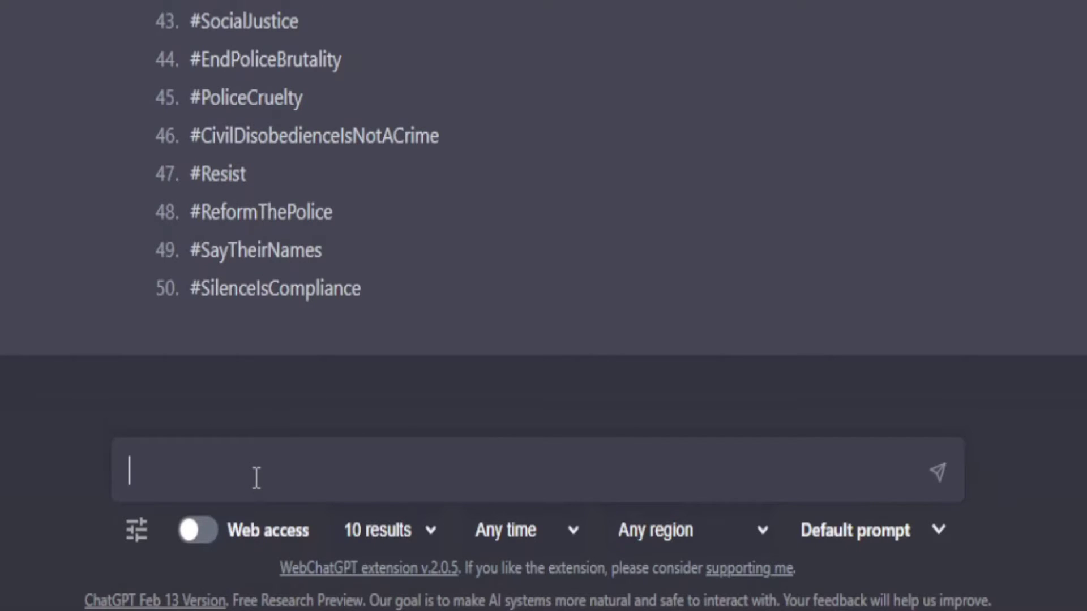
- Request a letter of complaint to Tesco customer services regarding a rude staff member at their london store
type("Write ")
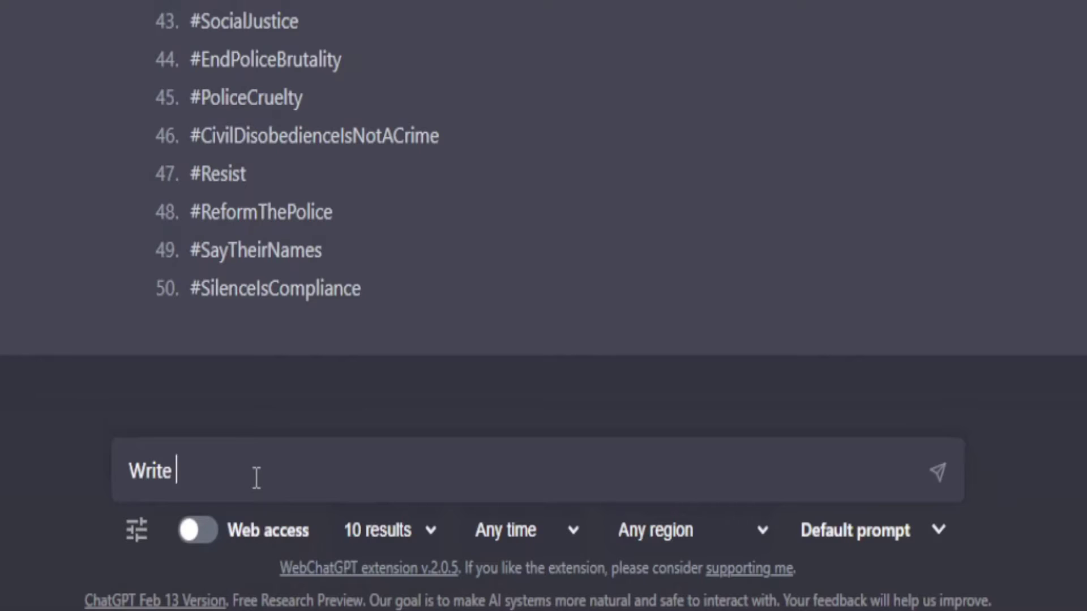
type("me a letter ")
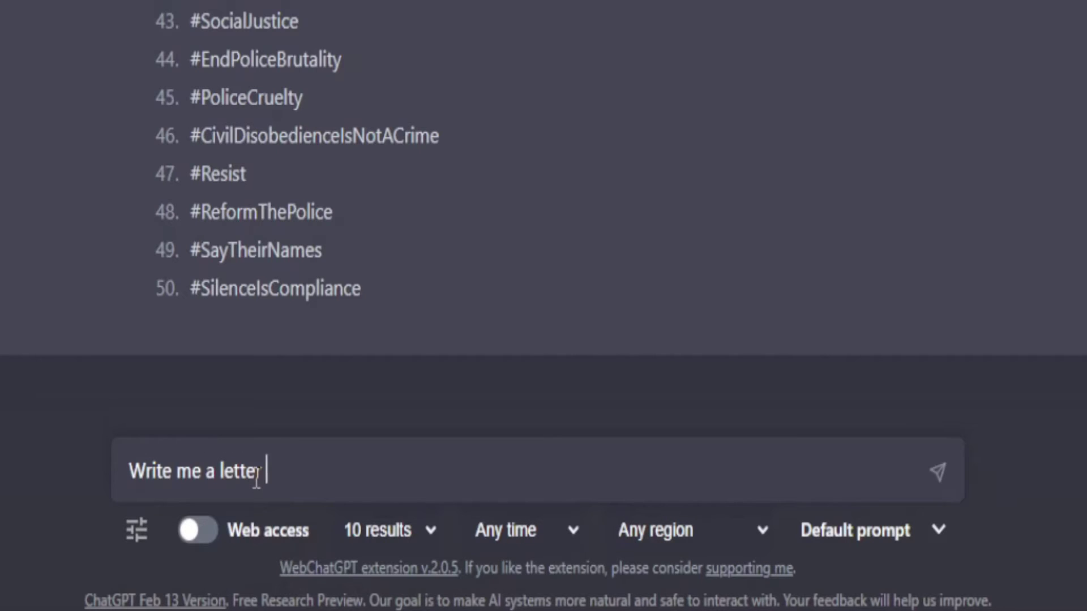
type("of complain")
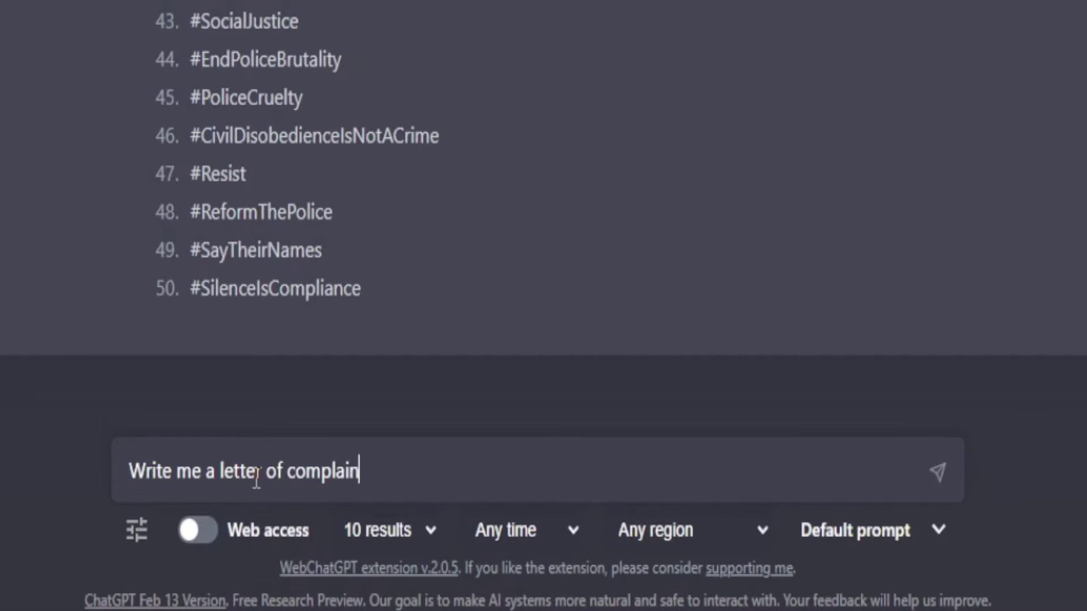
type("t to Tesco")
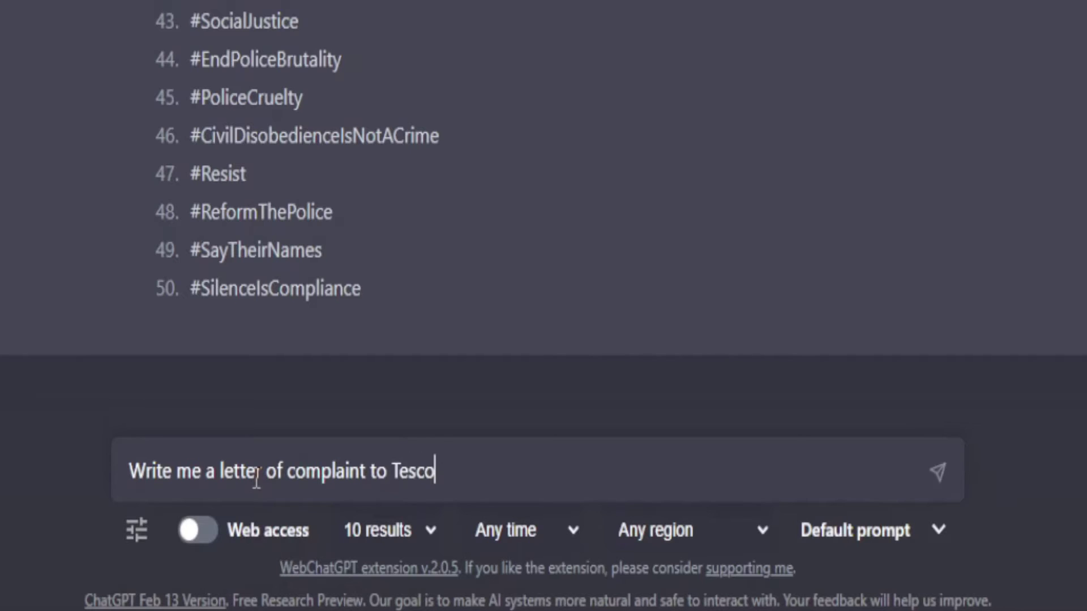
type(" customer service")
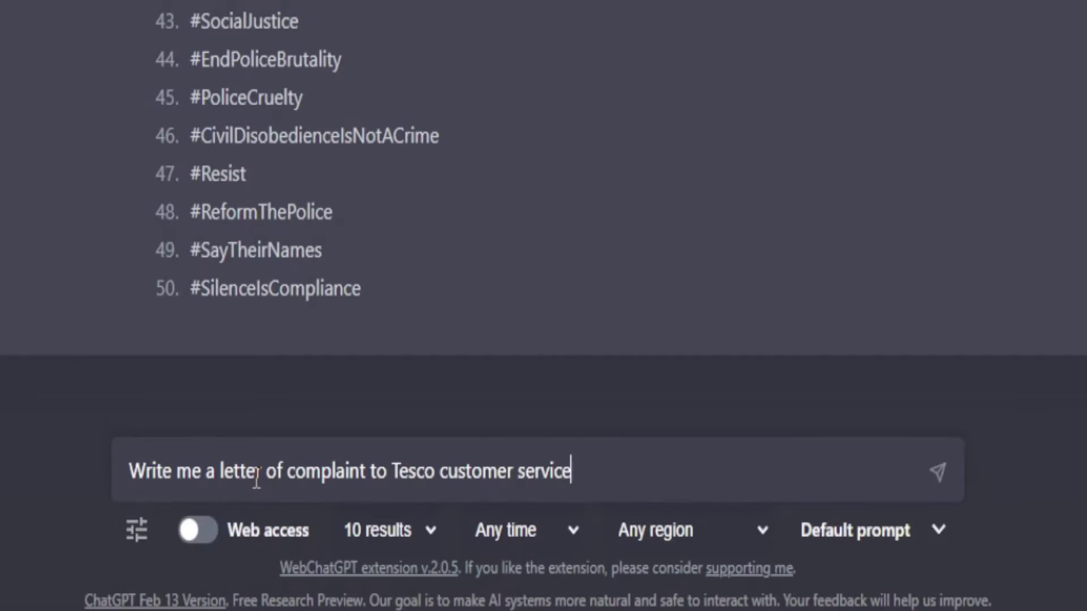
type("s regardi")
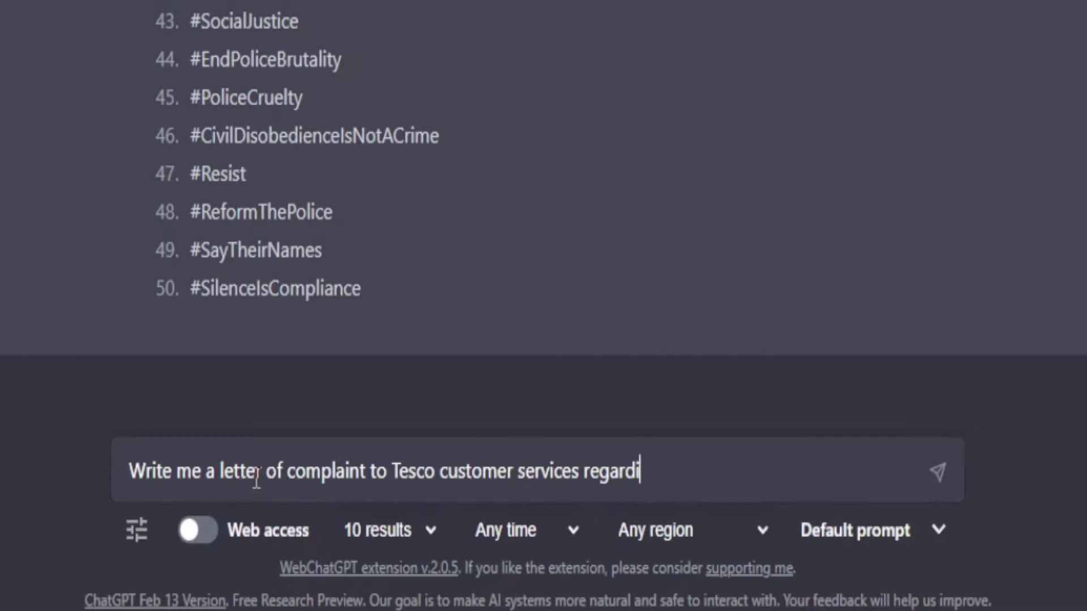
type("ng a rude s")
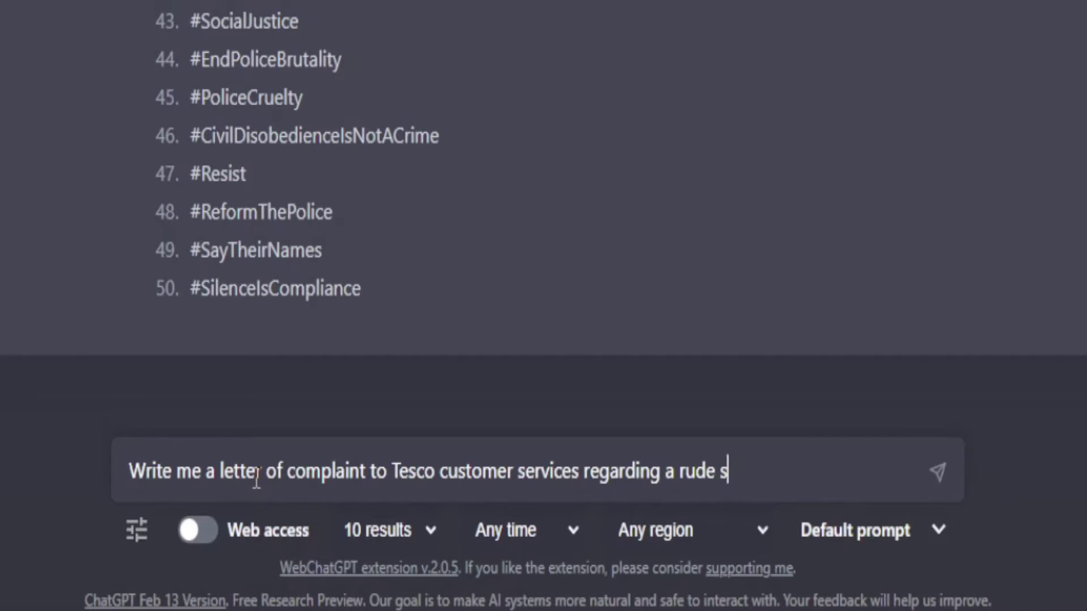
type("taff member at their london store")
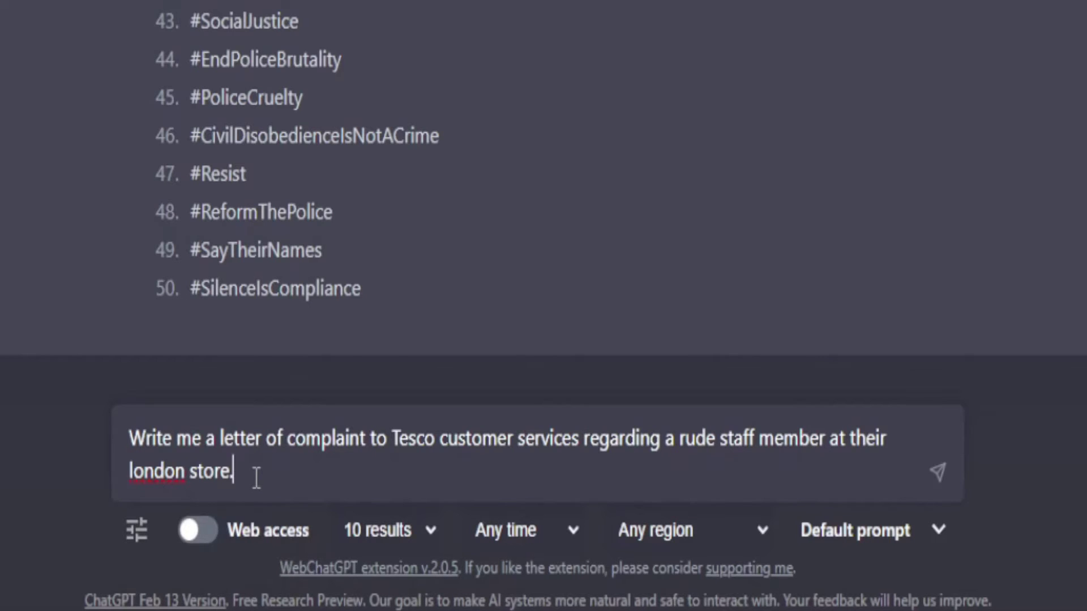
type(".")
key("Return")
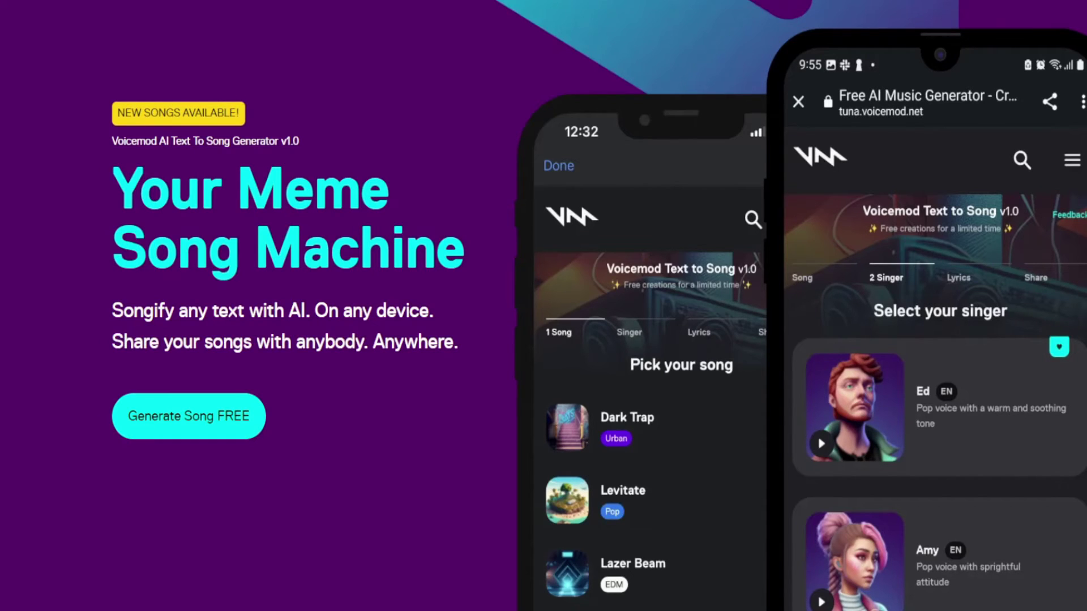
- Switch to the Voicemod AI Text To Song site, start generating a free song and browse the available songs
left_click(170, 429)
left_click(147, 430)
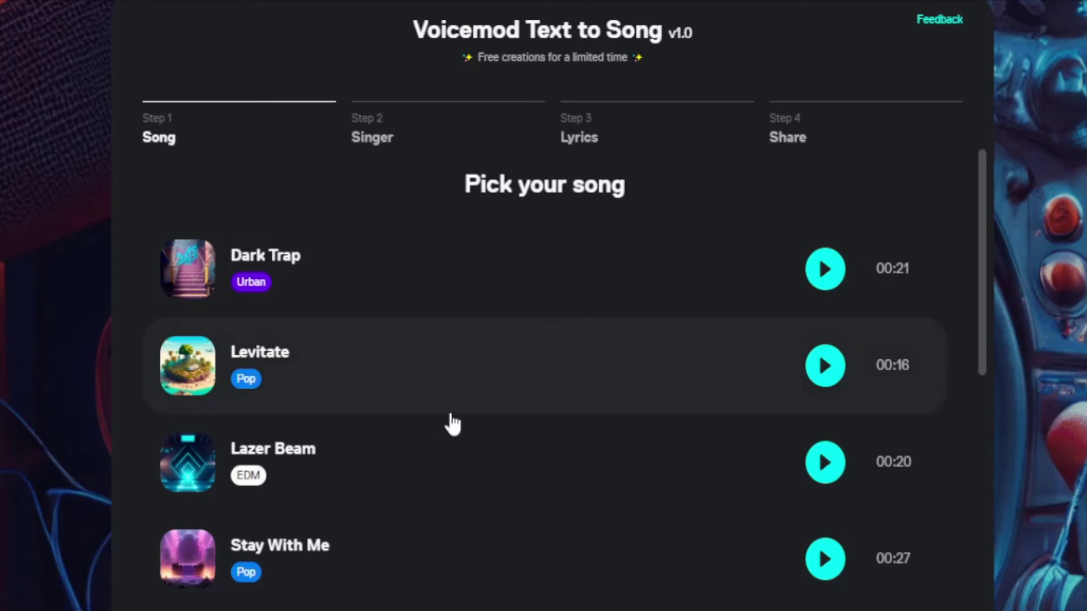
scroll(464, 465, "down", 5)
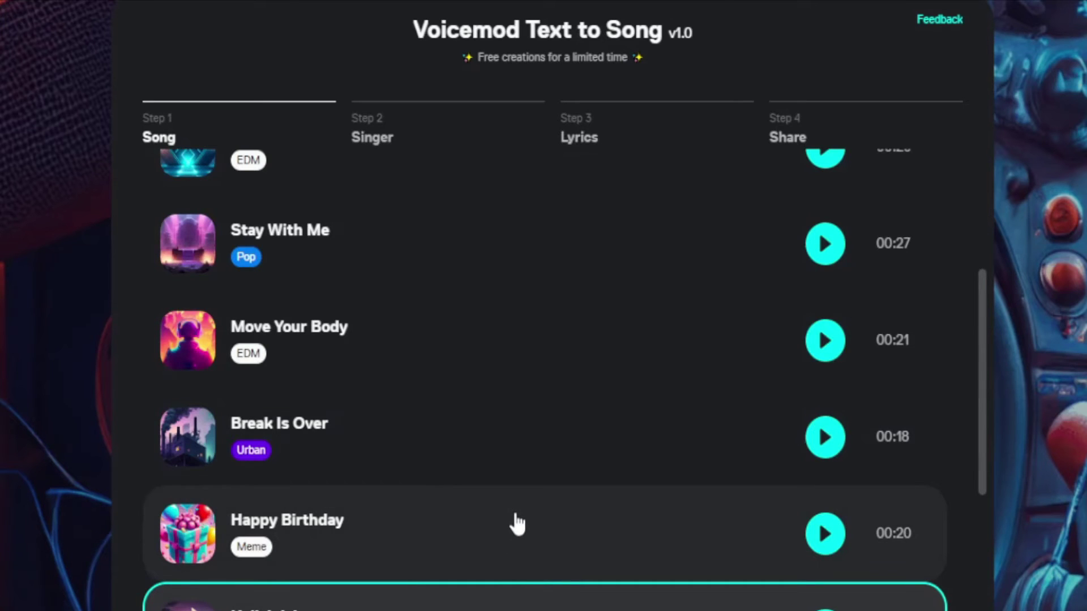
scroll(516, 523, "down", 7)
scroll(514, 522, "up", 6)
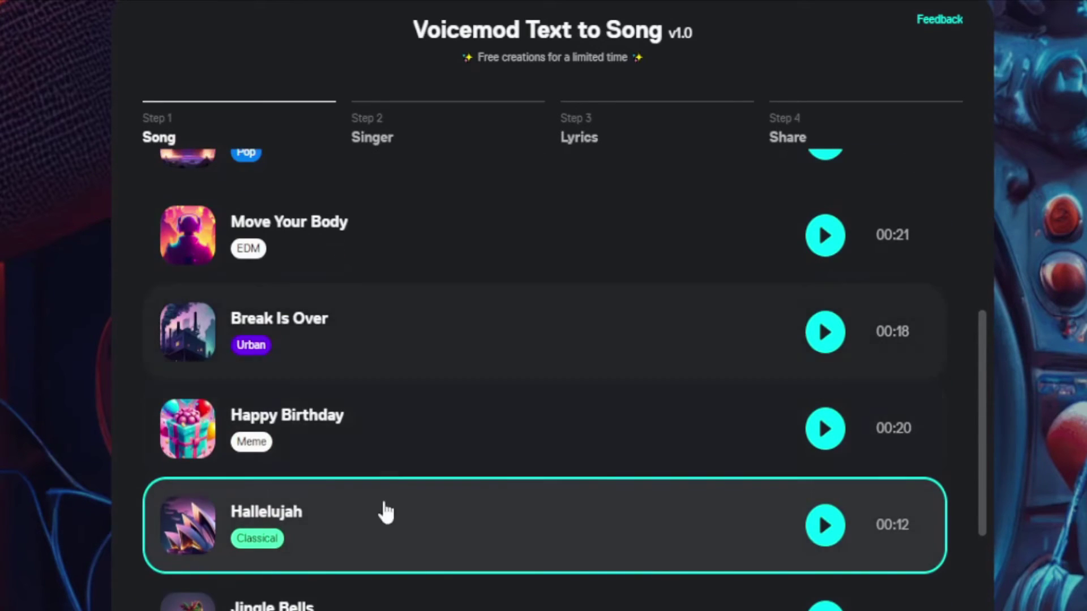
scroll(376, 575, "up", 10)
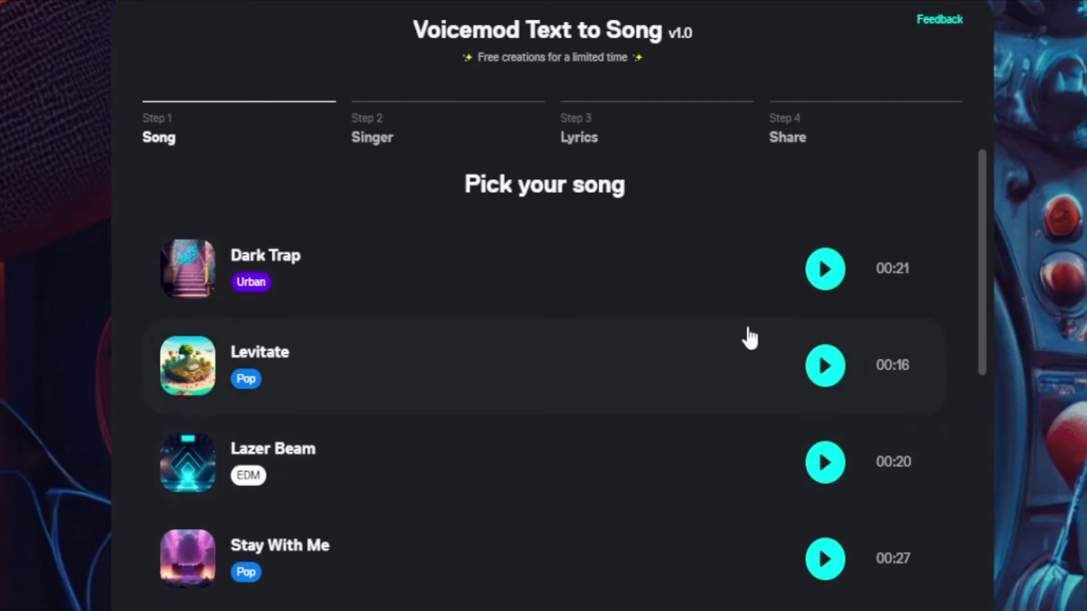
- Preview the songs Dark Trap, Levitate, Lazer Beam and Stay With Me, stopping playback at the end
left_click(825, 271)
left_click(824, 374)
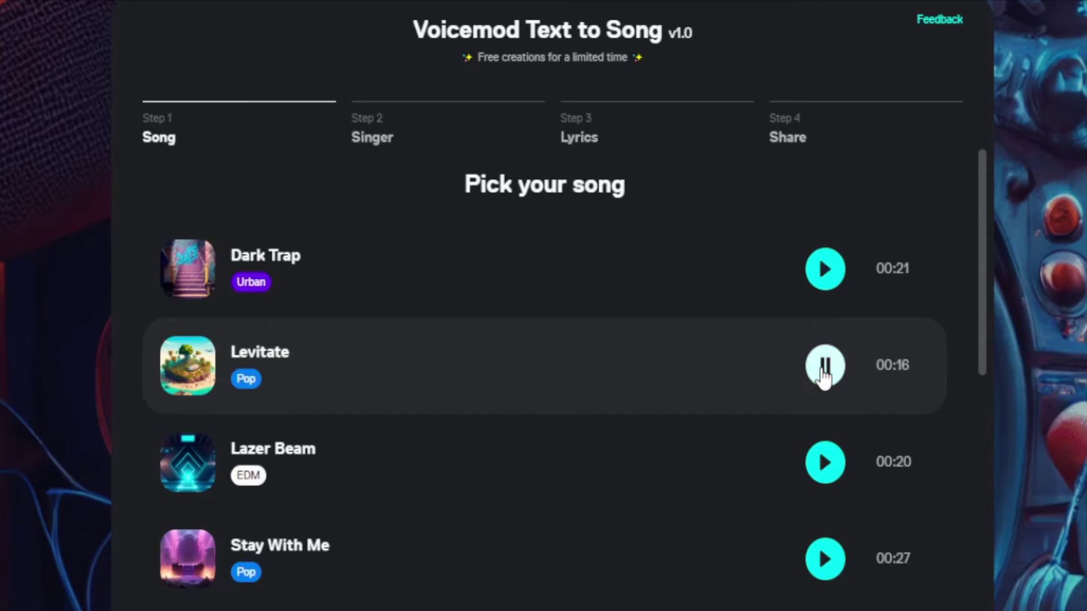
left_click(826, 471)
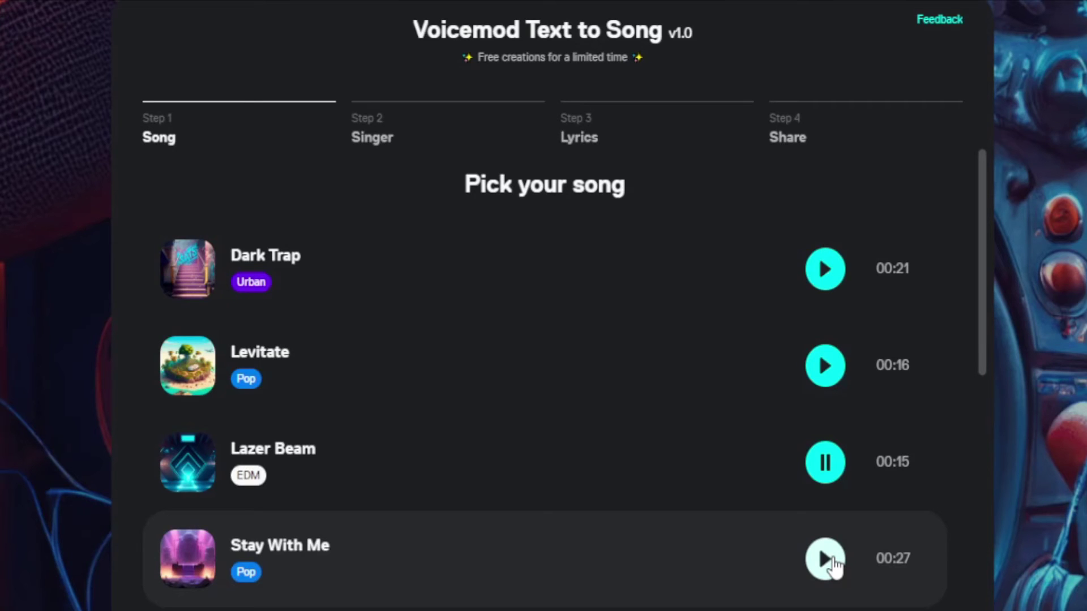
left_click(832, 562)
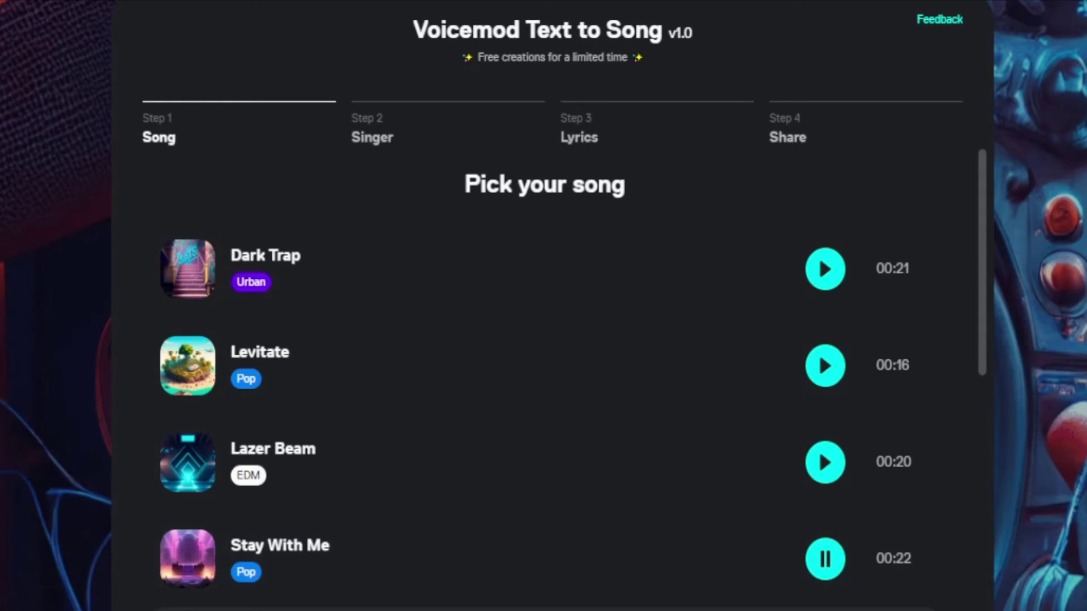
left_click(825, 561)
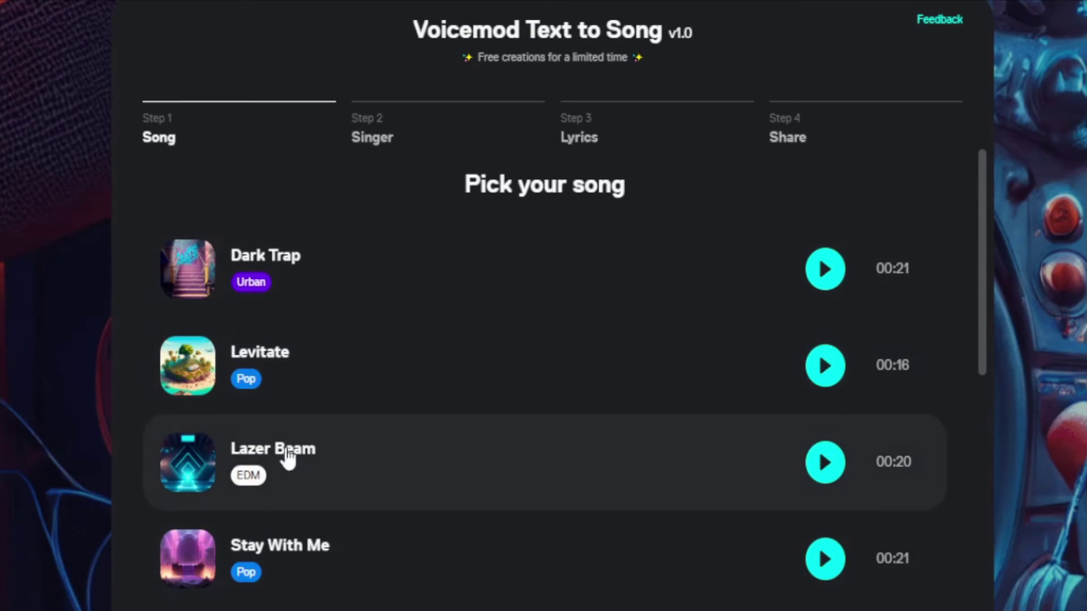
- Change the song to Lazer Beam, accepting the restart of the process, and proceed to singer selection
left_click(547, 468)
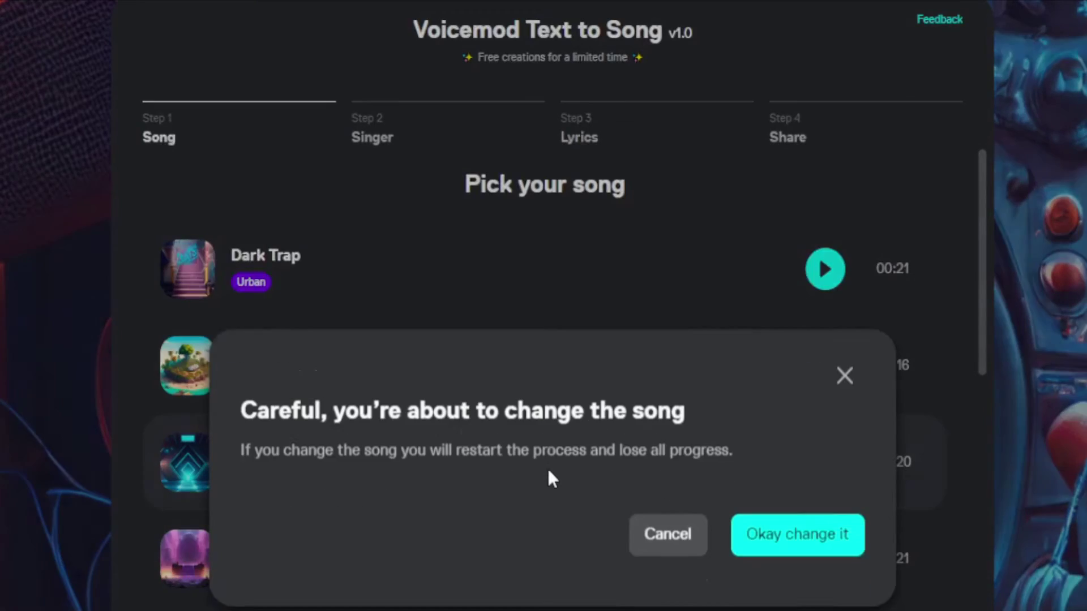
left_click(780, 470)
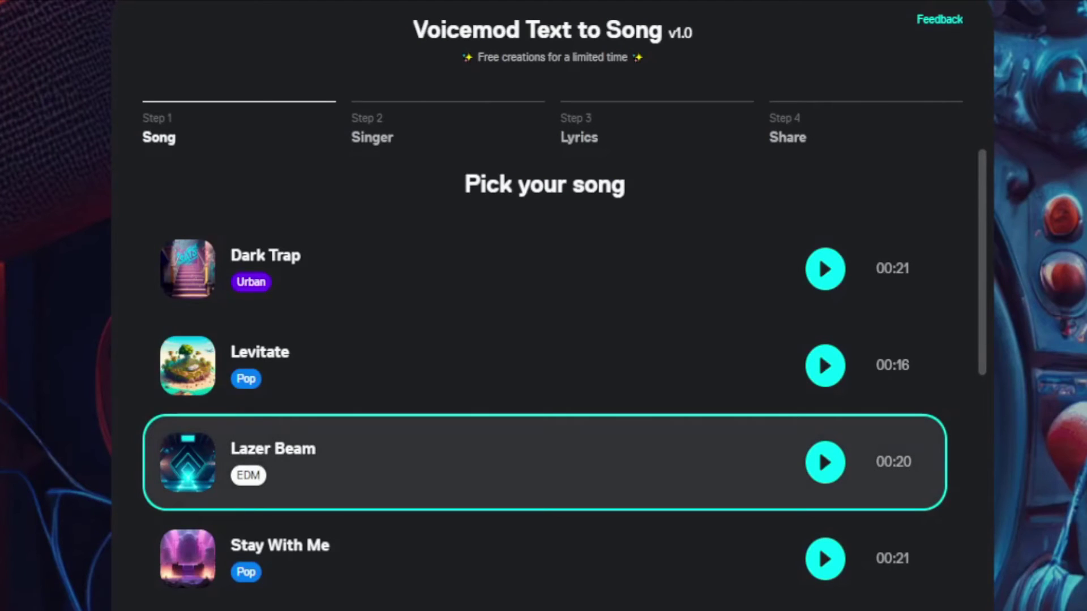
left_click(259, 475)
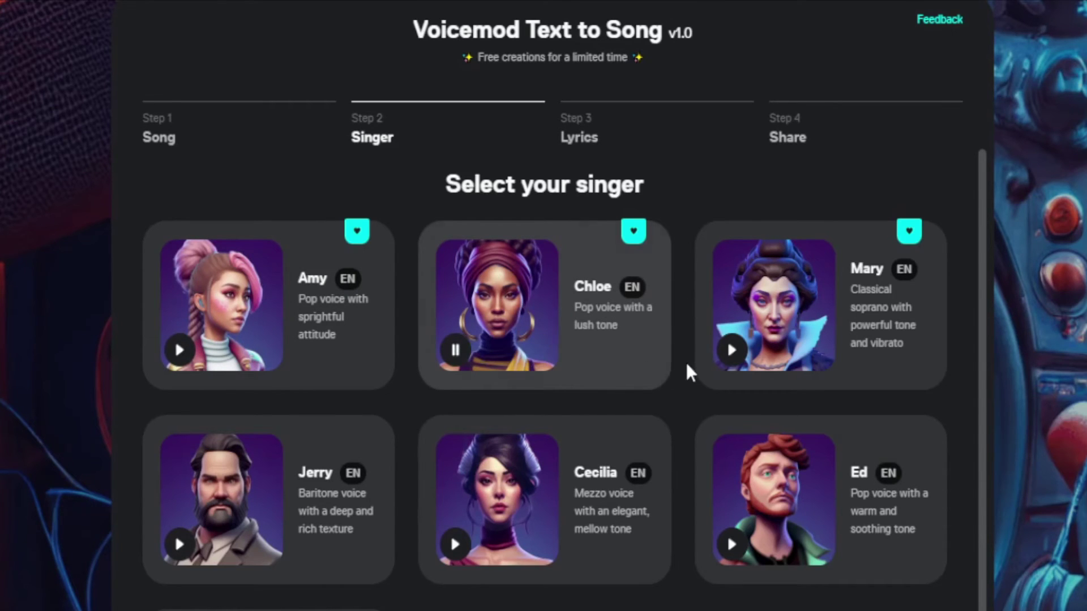
- Preview the voices of Mary and Cecilia and look through the remaining singers
left_click(732, 350)
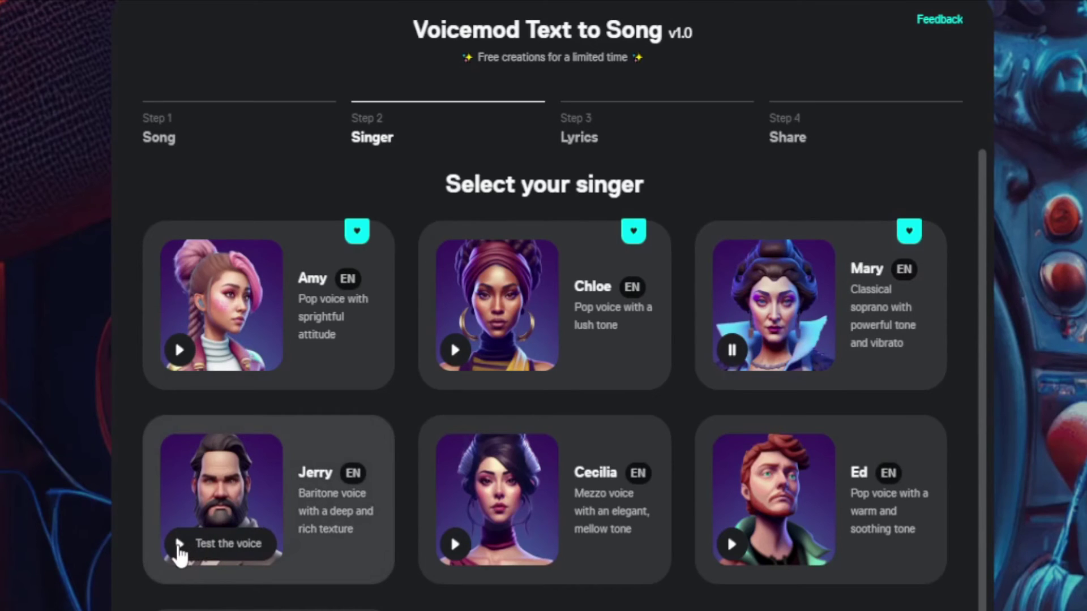
left_click(455, 545)
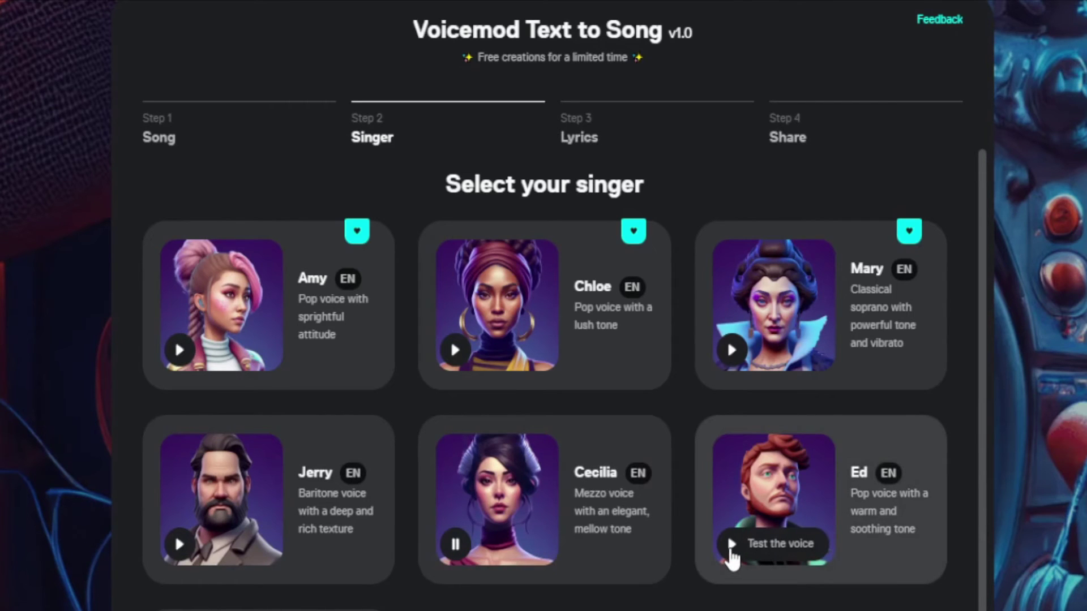
scroll(687, 578, "down", 1)
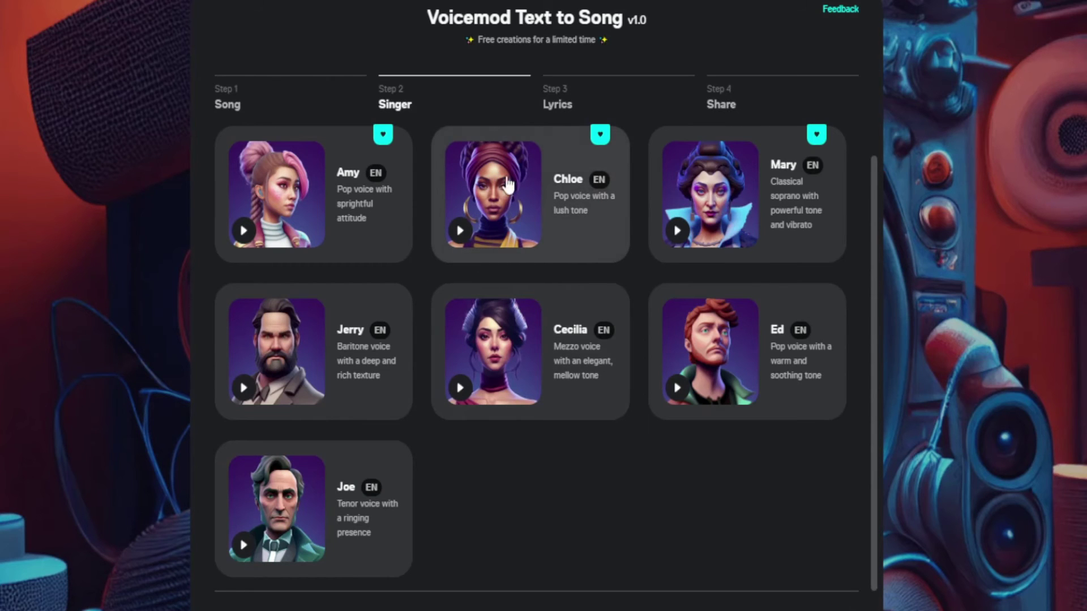
- Choose Chloe as singer and enter the lyrics "Optical la la la la hit that subscribe la la la la ooh la oh la"
left_click(503, 207)
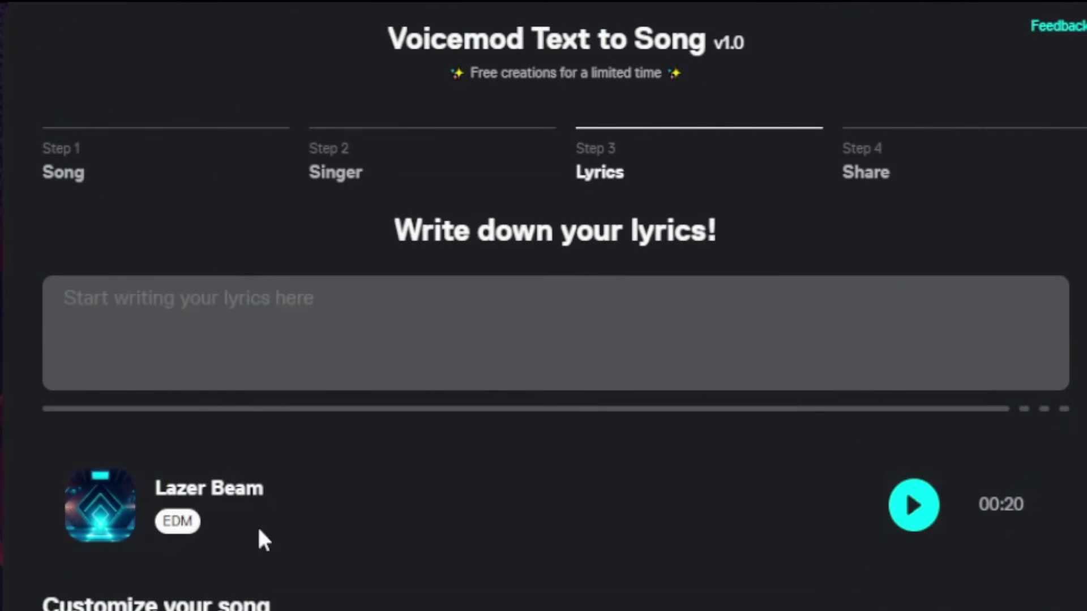
left_click(239, 311)
type("Op")
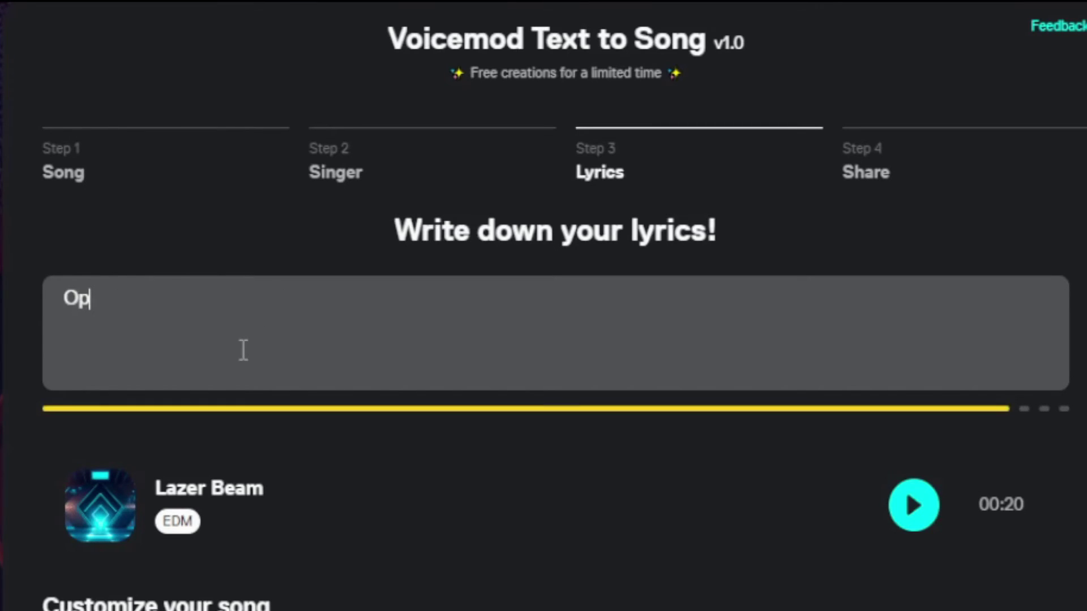
type("tical la lala la")
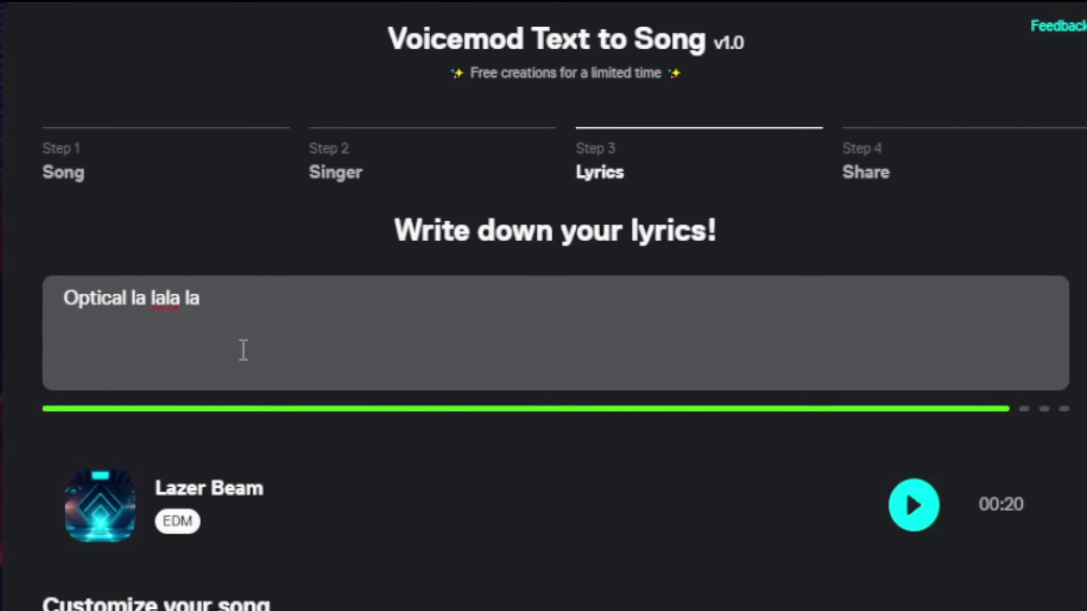
left_click(164, 295)
left_click(274, 298)
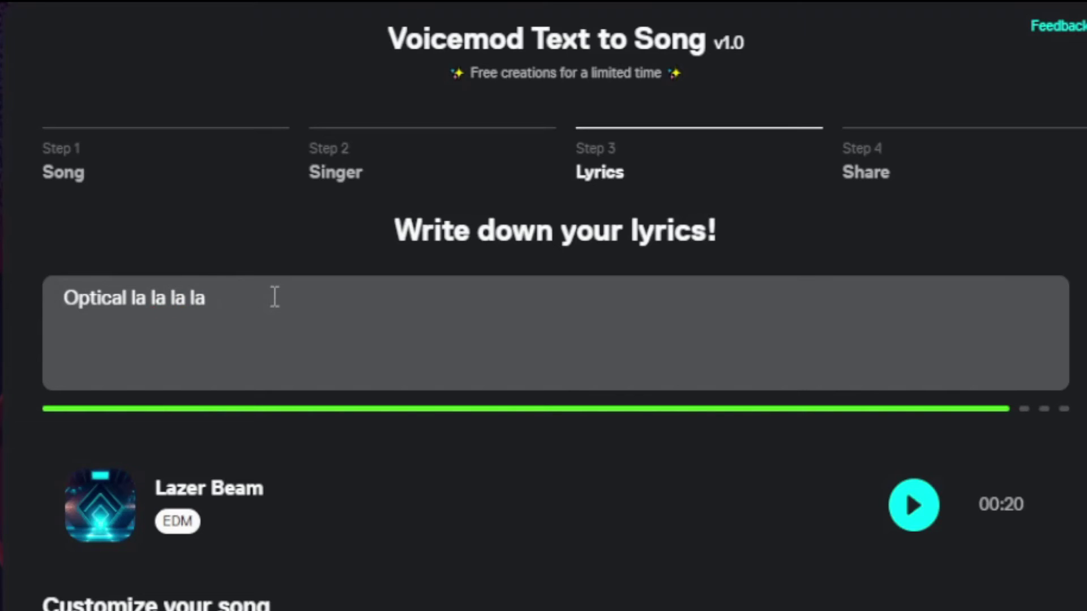
type("hit tha")
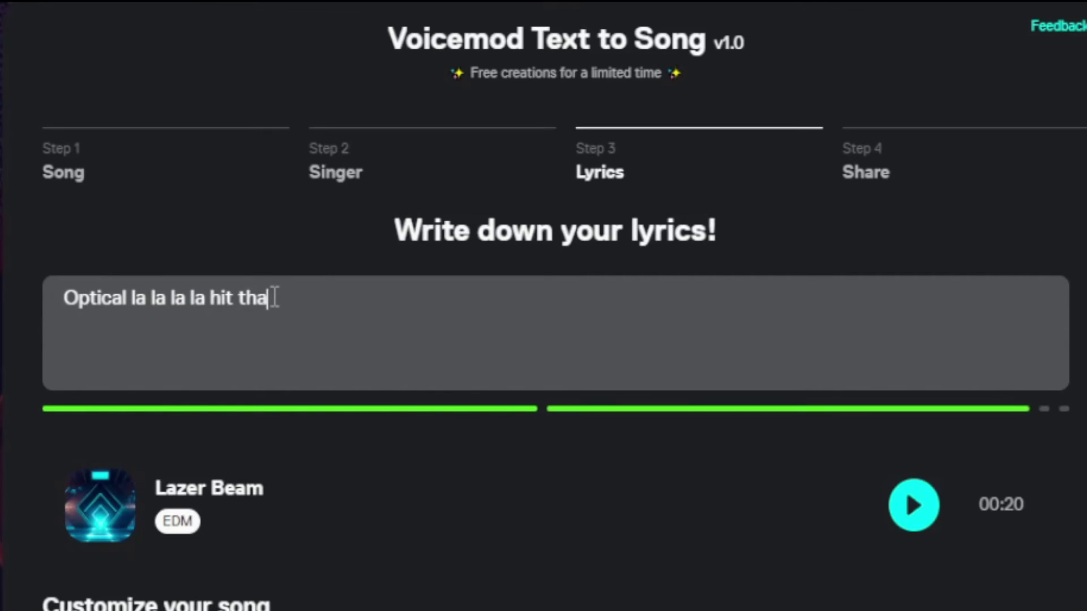
type("t subscri")
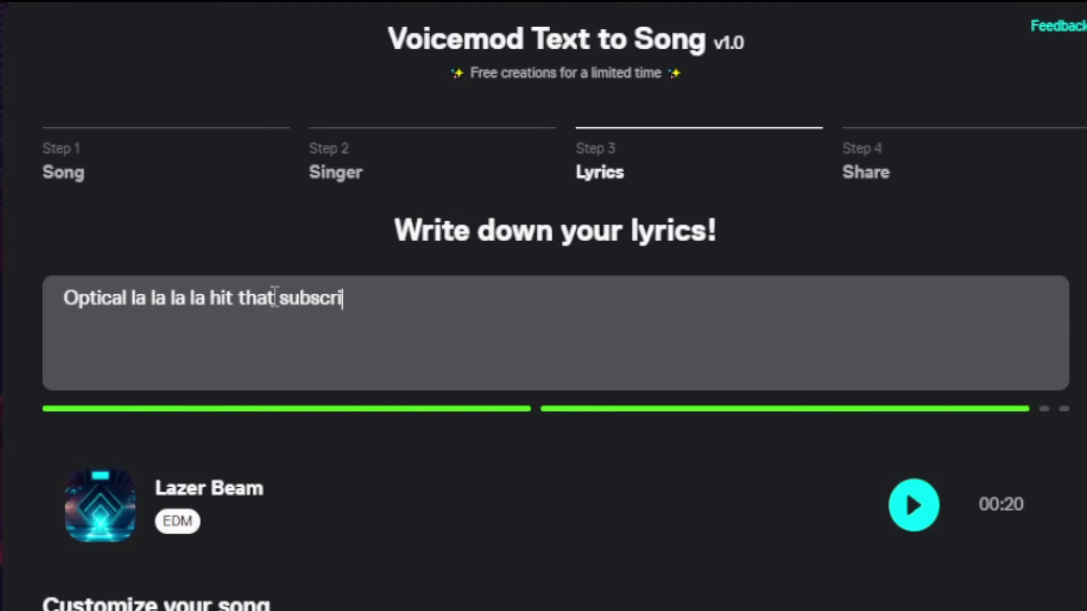
type("be la la")
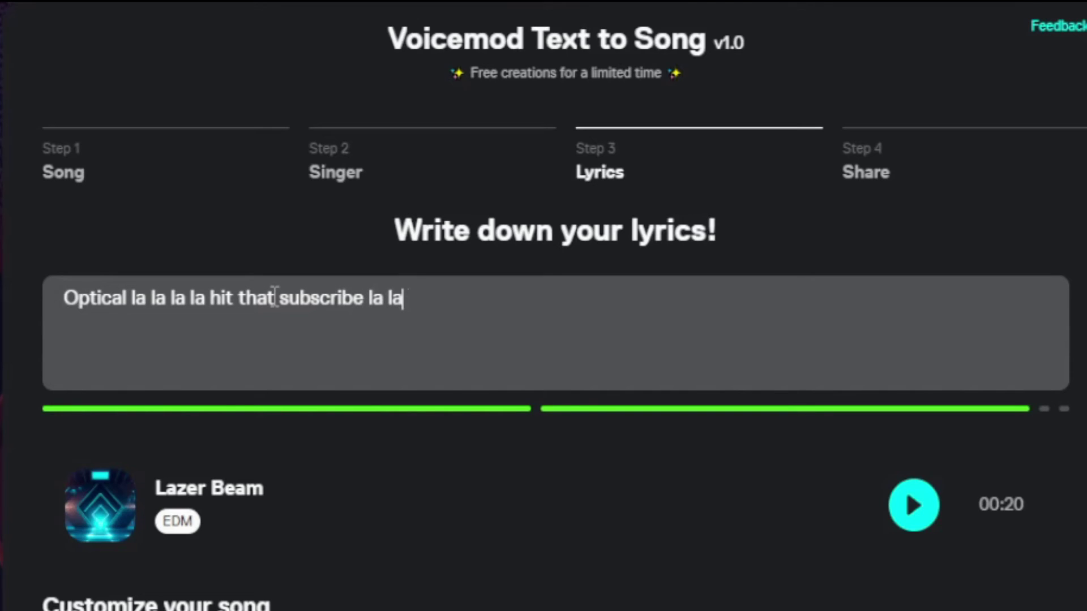
type(" la la ooh la")
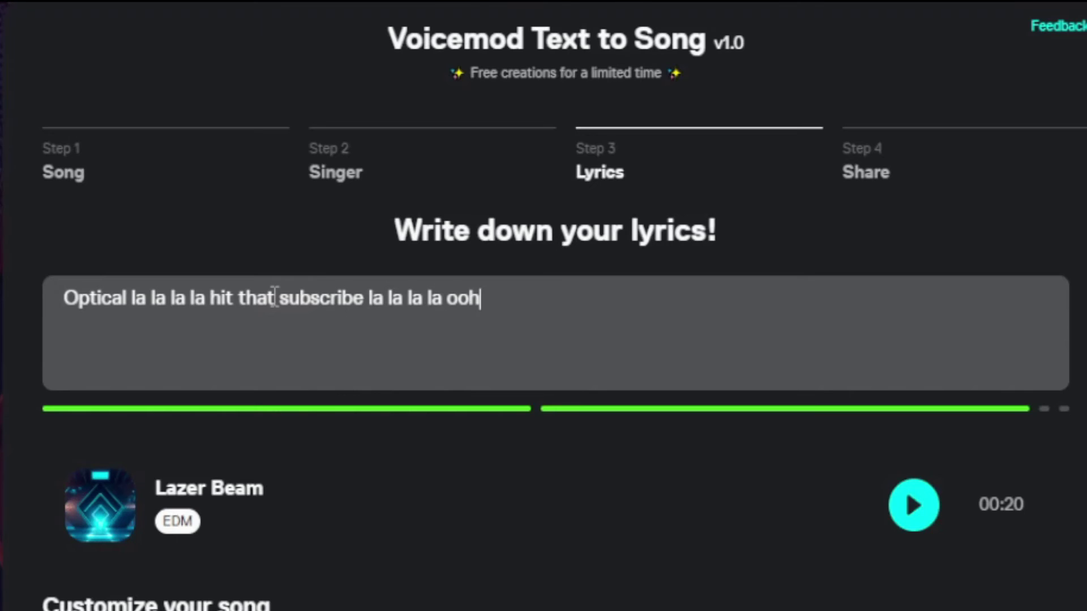
type(" oh la")
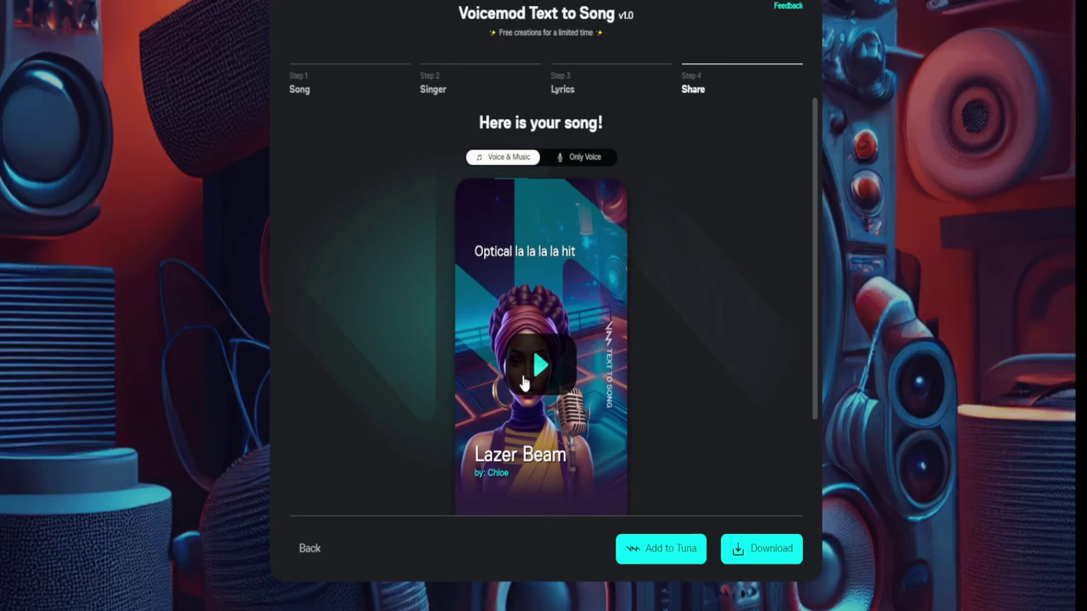
- Play the finished Lazer Beam song performed by Chloe and stop its playback
left_click(538, 365)
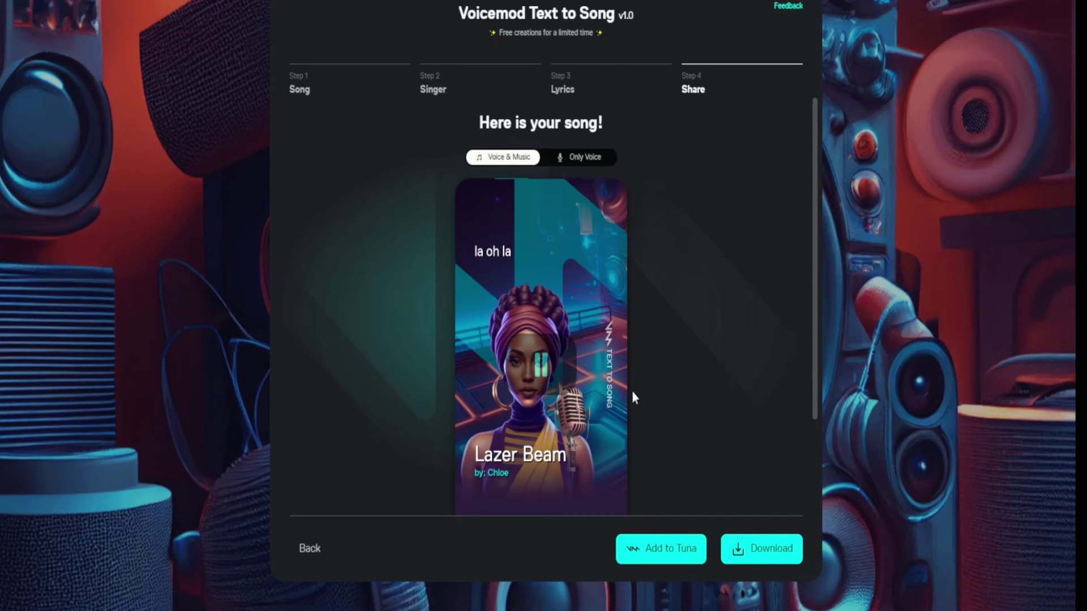
left_click(513, 321)
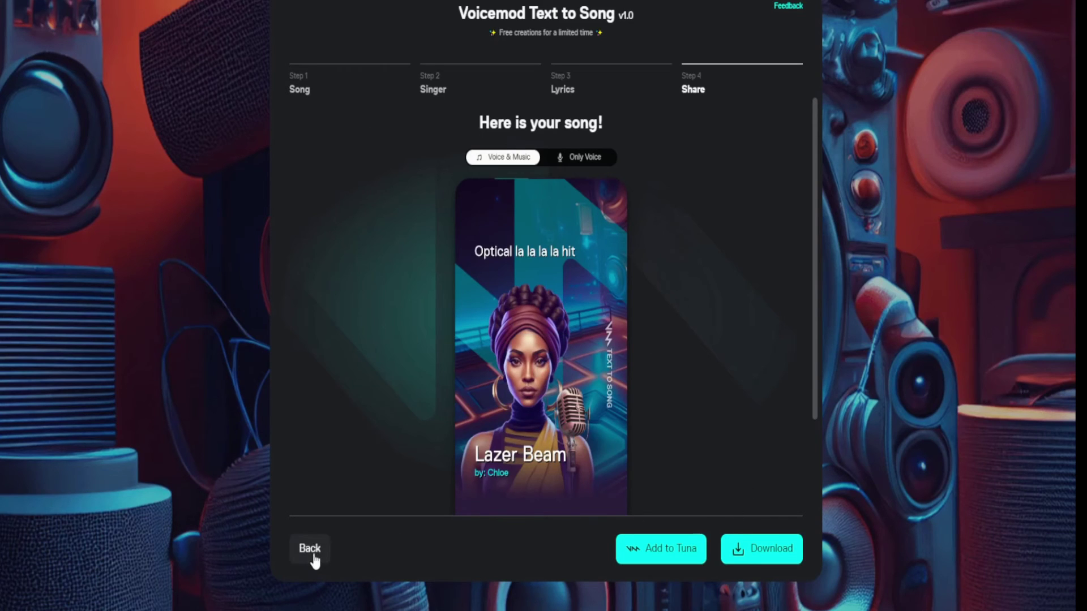
- Go back to the singer selection, change the singer to Joe and proceed to the lyrics
left_click(343, 559)
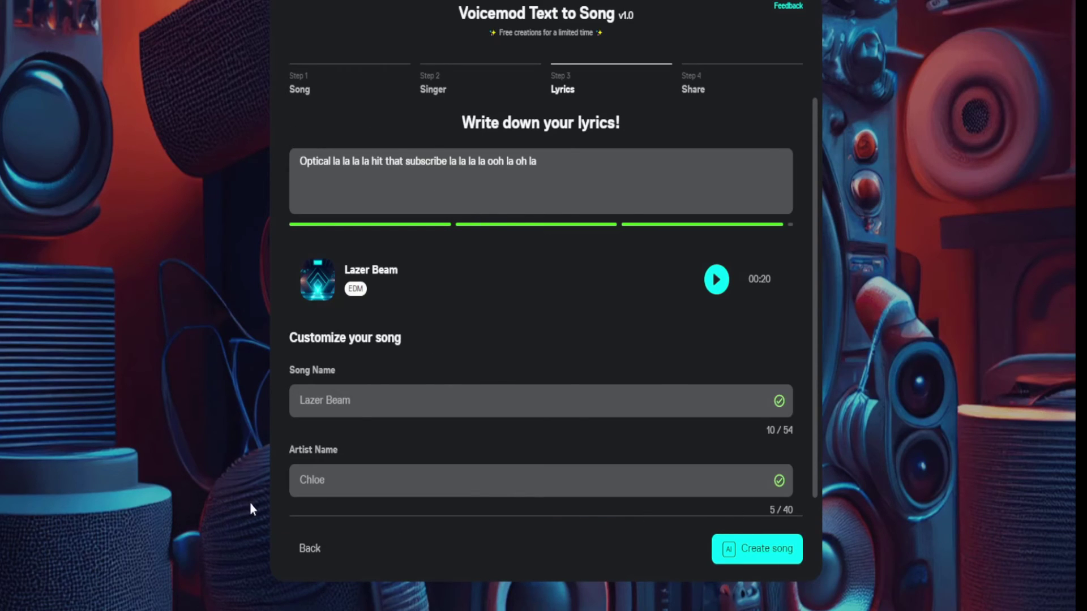
left_click(316, 556)
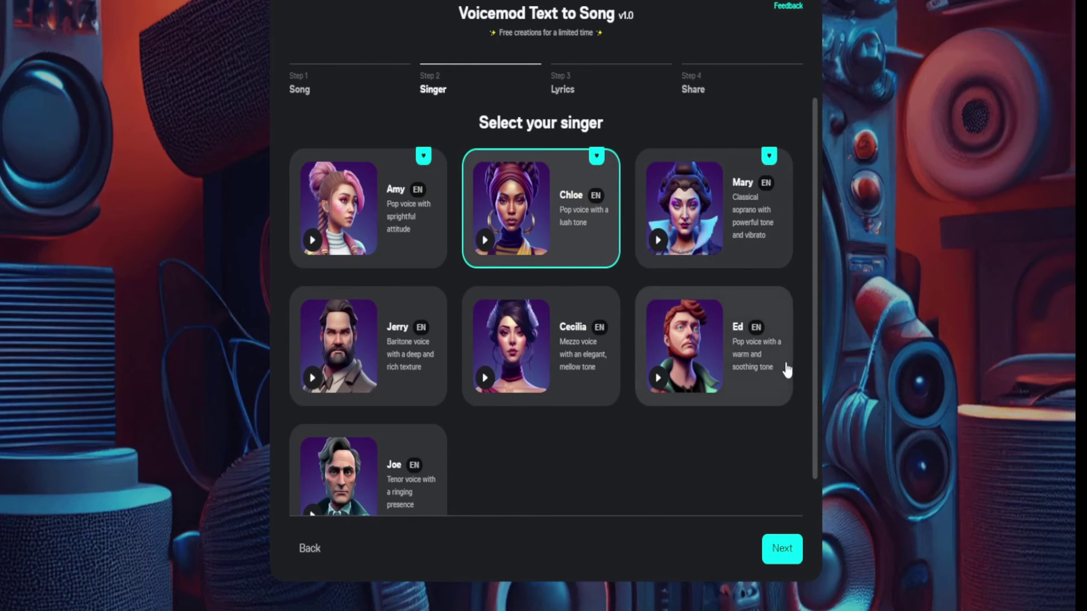
scroll(566, 405, "down", 1)
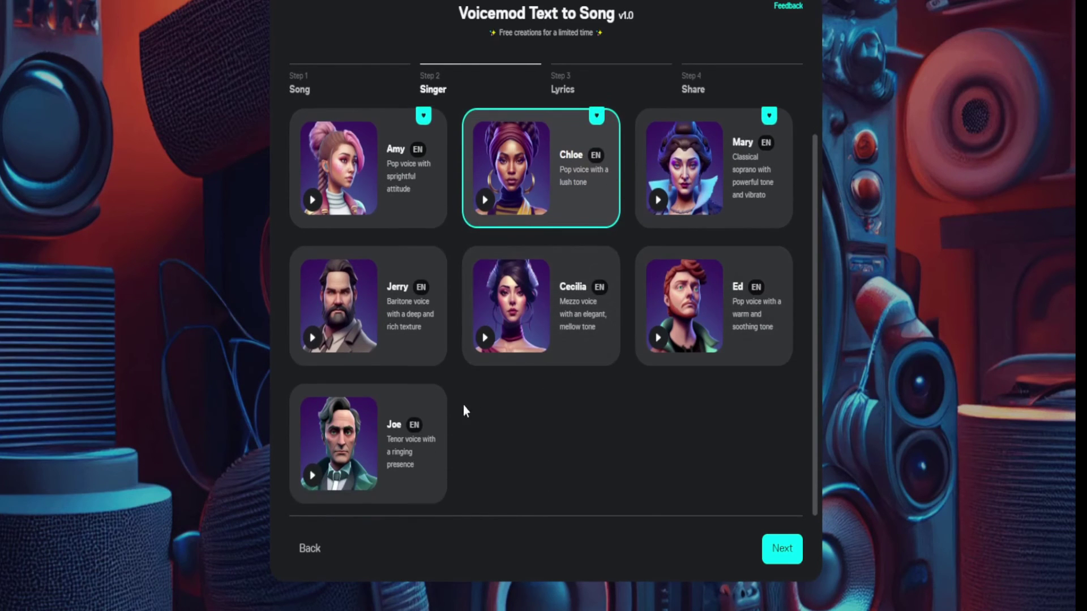
left_click(348, 461)
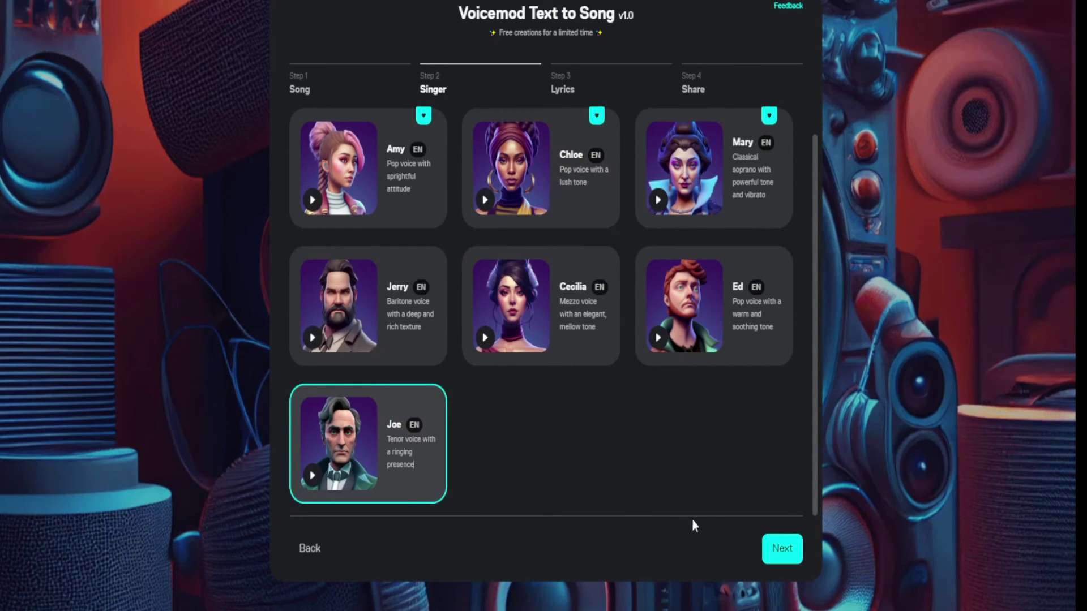
left_click(781, 548)
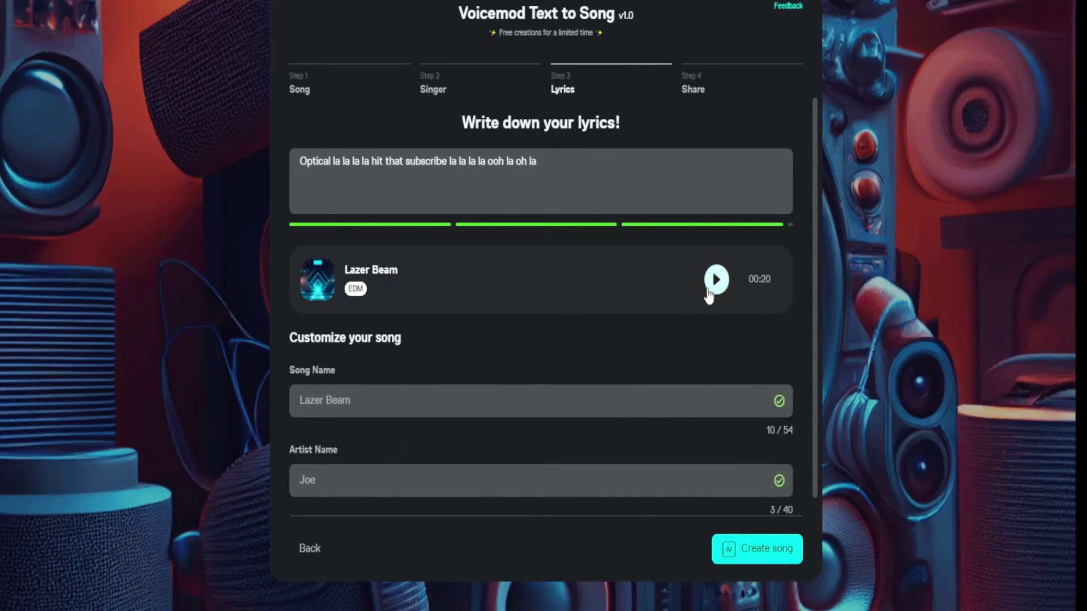
- Create the Lazer Beam song with Joe's voice and play the result
left_click(746, 548)
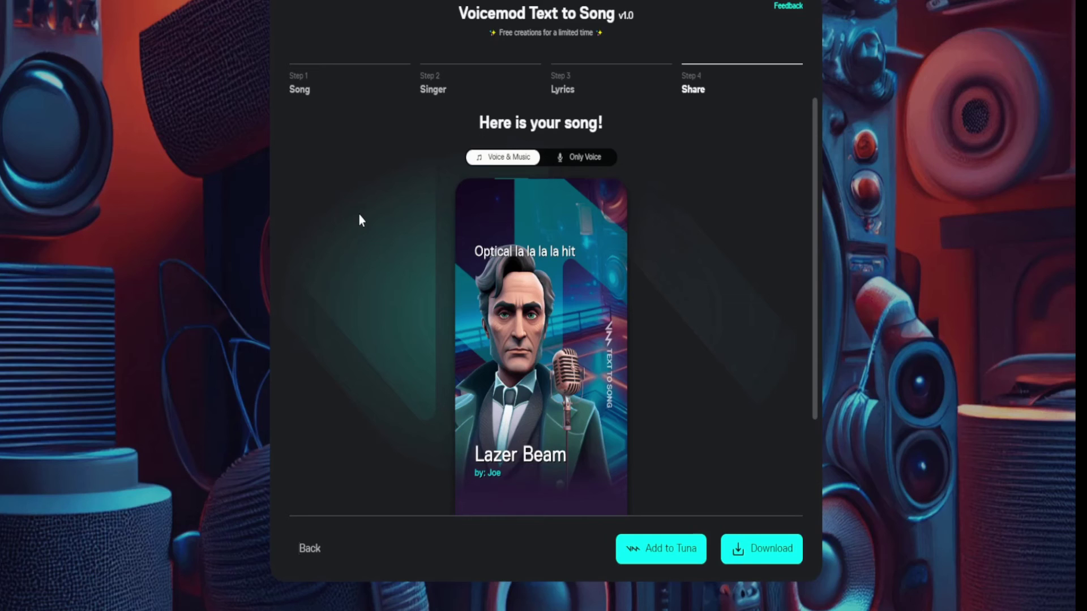
mouse_move(614, 319)
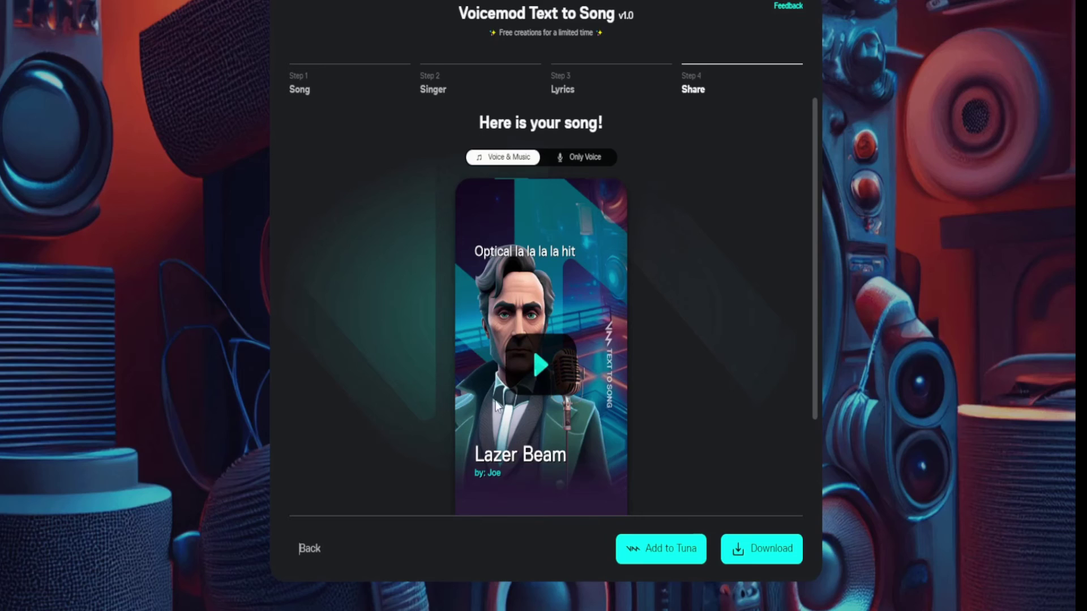
left_click(538, 389)
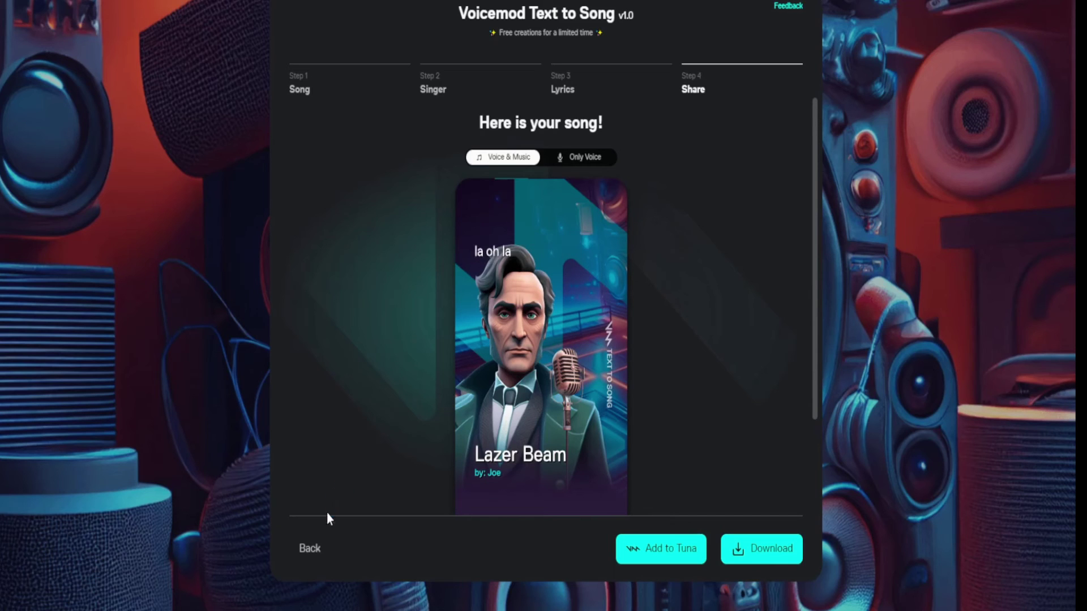
- Return to the song selection and preview Hallelujah, declining the song change for the moment
left_click(314, 558)
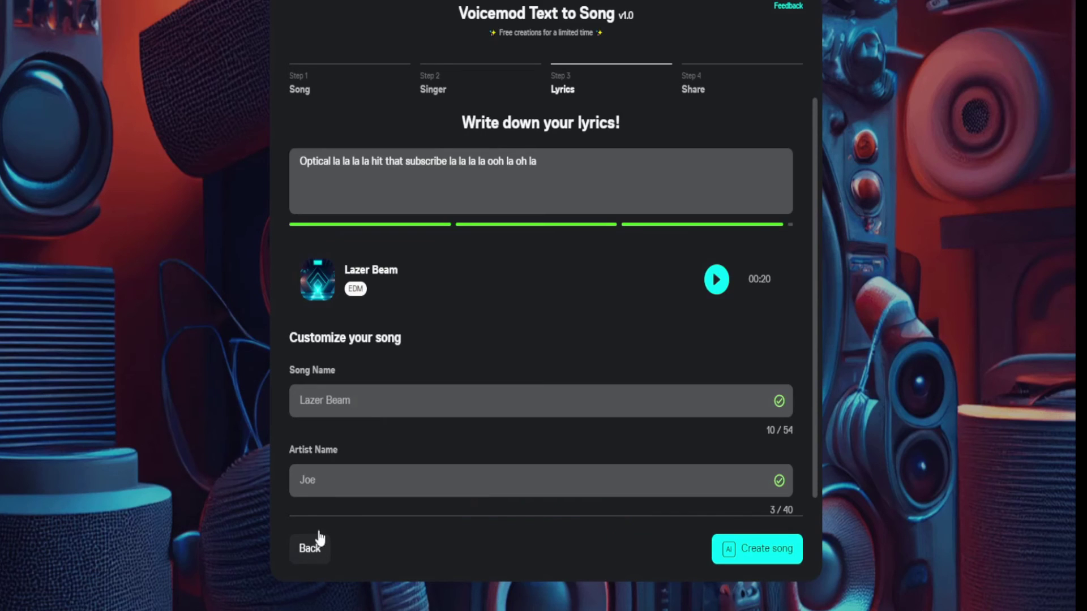
left_click(317, 557)
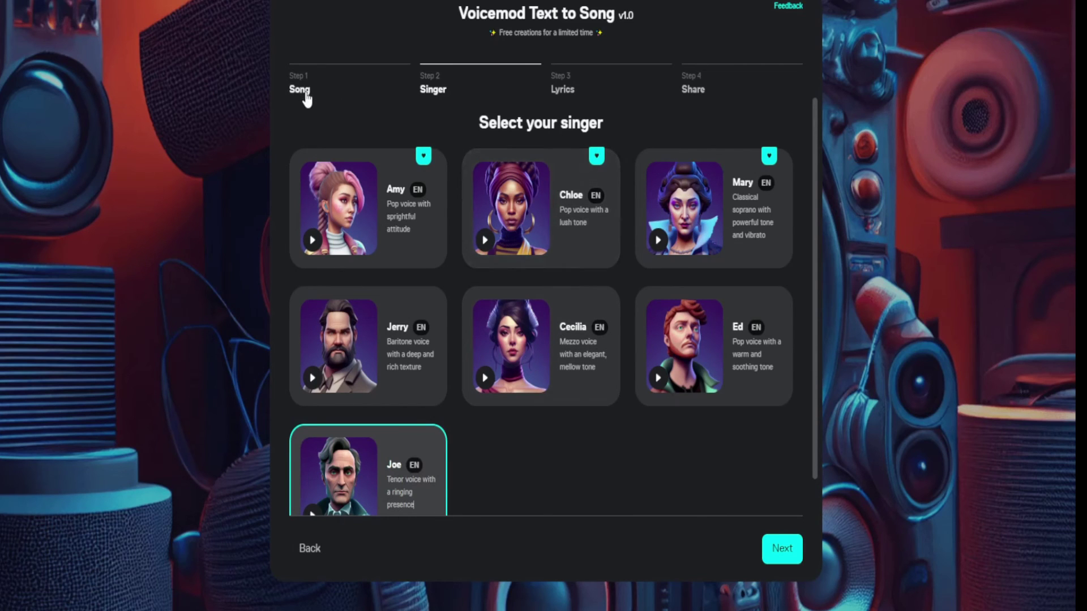
left_click(307, 562)
scroll(460, 364, "down", 5)
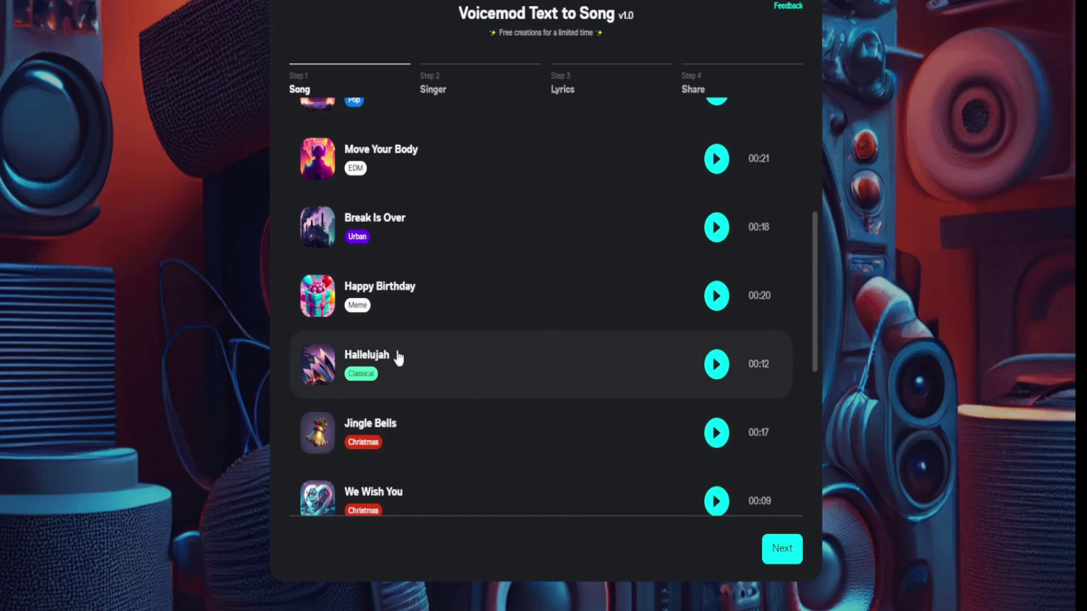
left_click(392, 378)
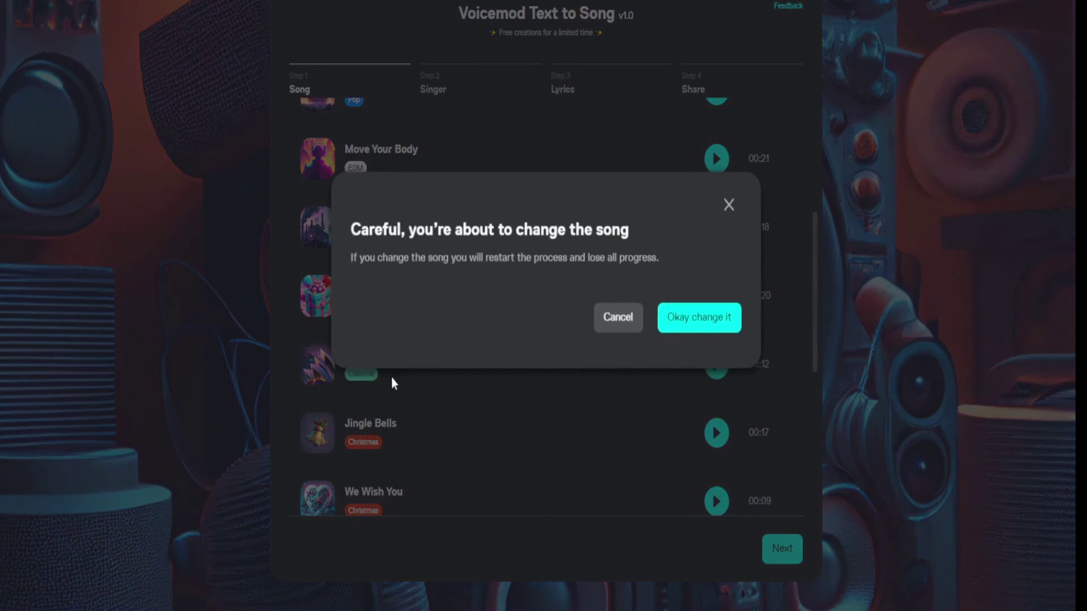
left_click(624, 321)
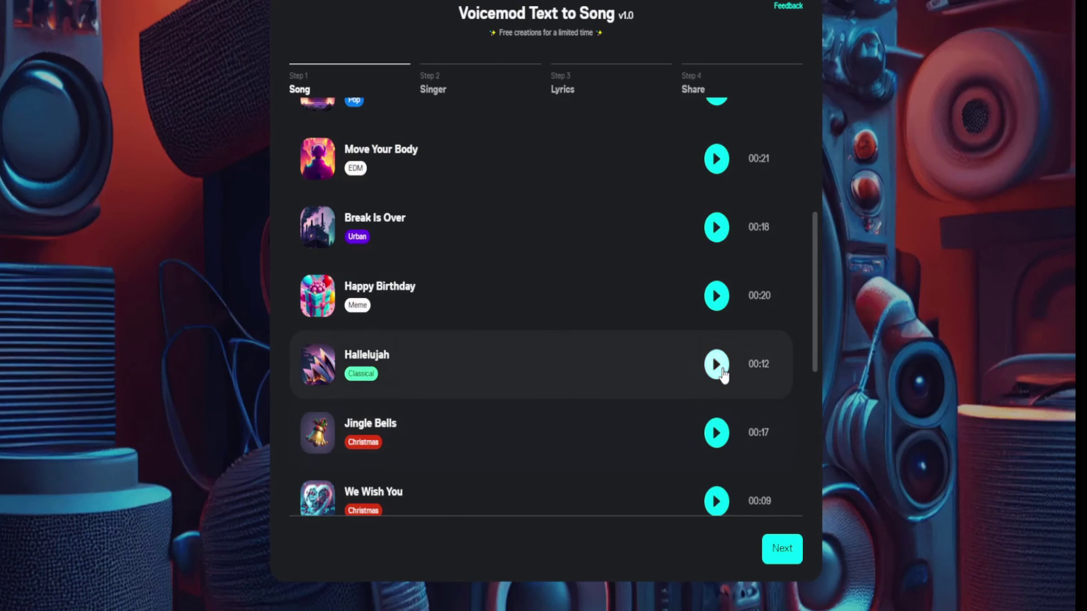
left_click(717, 365)
- Change the song to Hallelujah, accepting the restart of the process, and proceed to singer selection
left_click(610, 367)
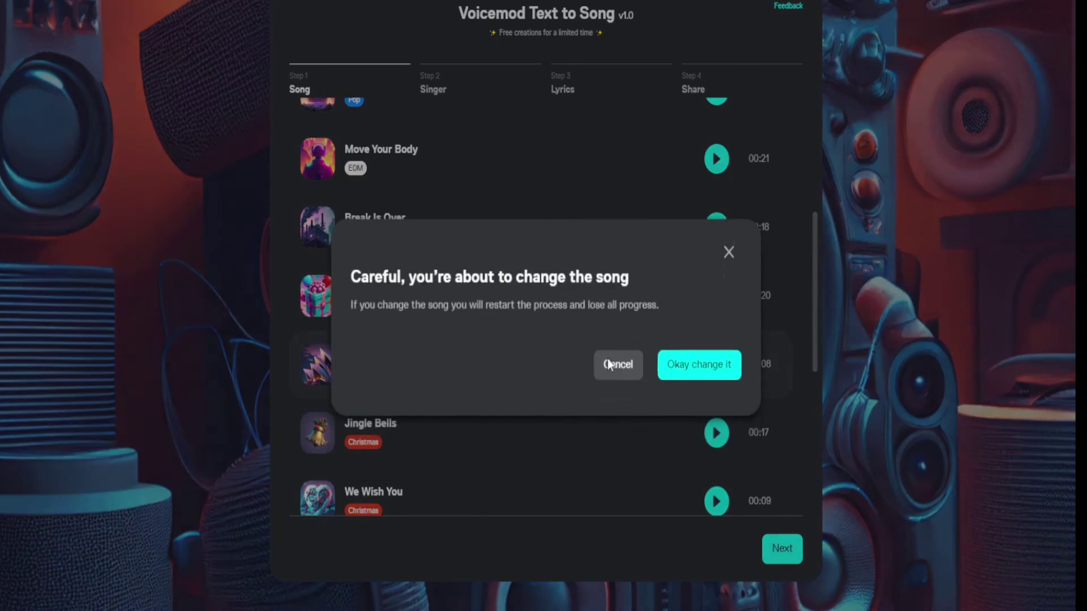
left_click(700, 320)
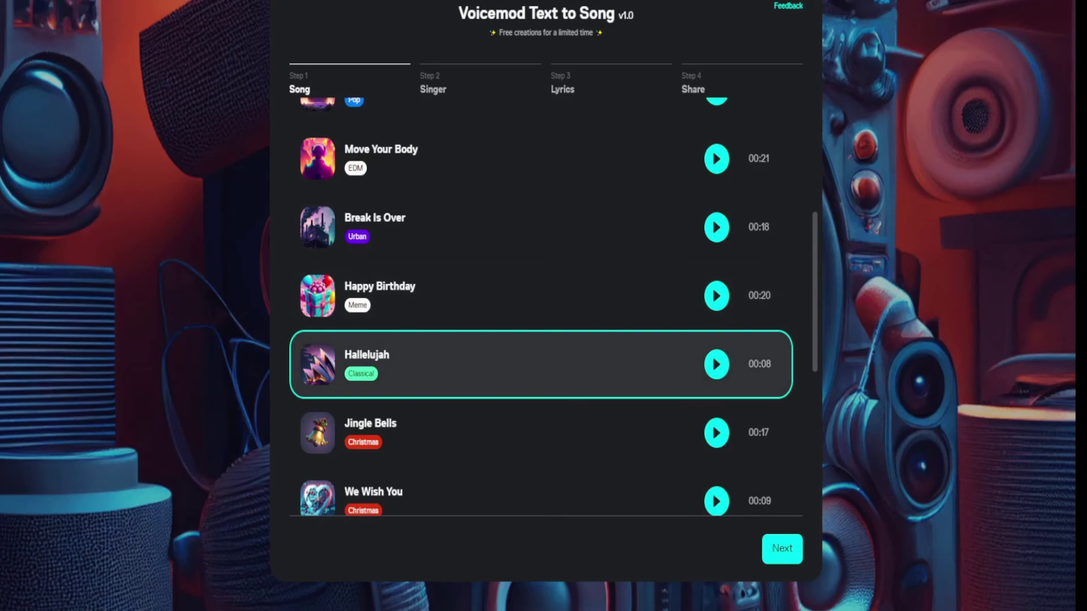
left_click(783, 549)
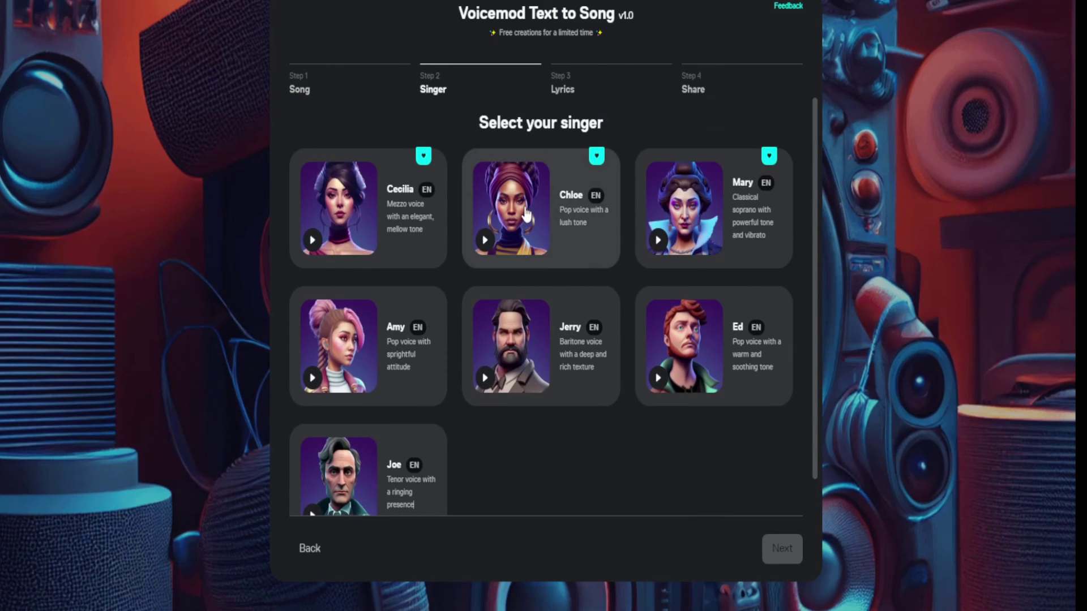
- Choose Chloe as the singer and enter the lyrics "Optical Turnkey, its Turn key not turkey,"
left_click(527, 215)
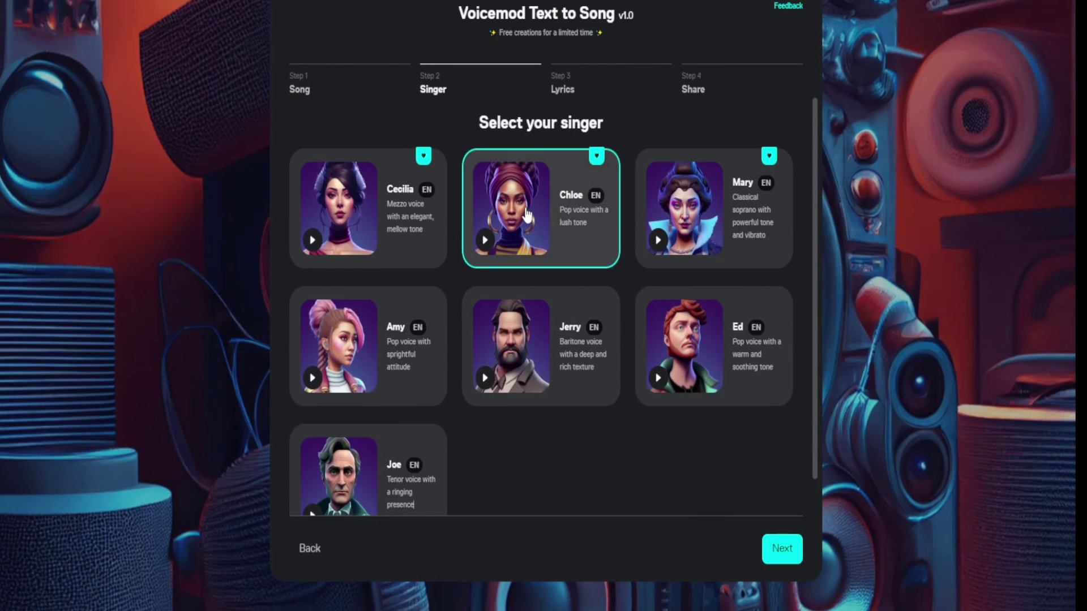
left_click(782, 548)
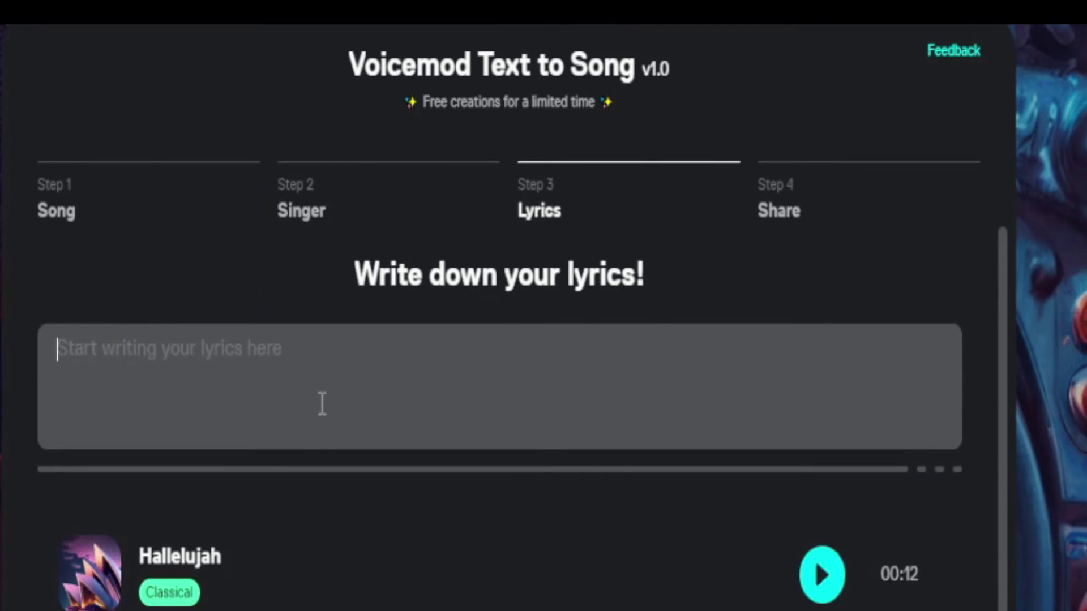
left_click(322, 403)
type("Optical Turnkey, its Turn")
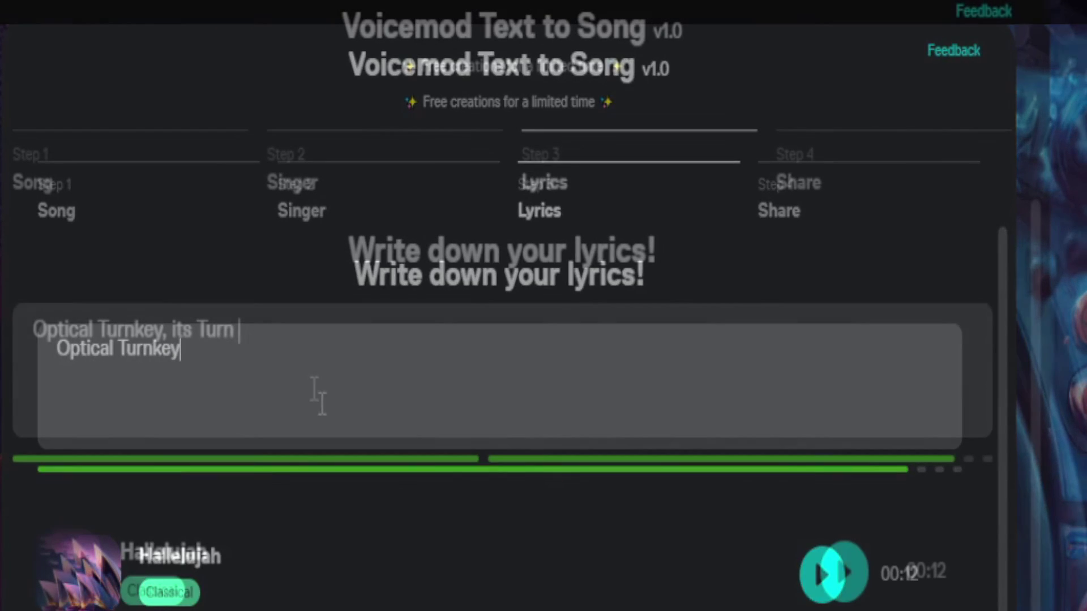
type("key")
type(" not turke")
type("y")
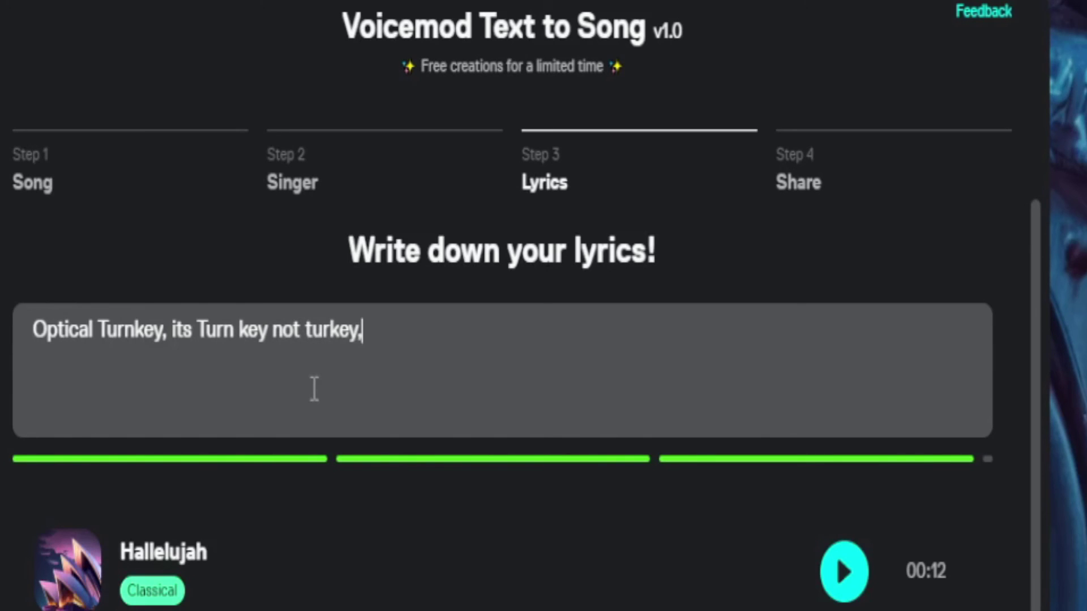
type(",")
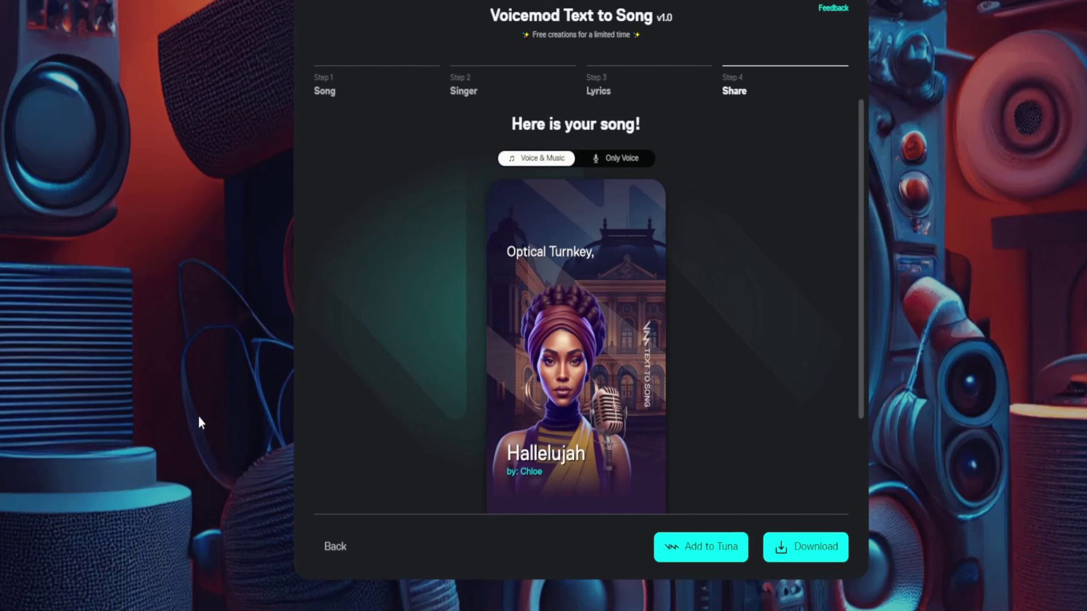
- Play the finished Hallelujah song by Chloe and return to the singer selection
mouse_move(577, 367)
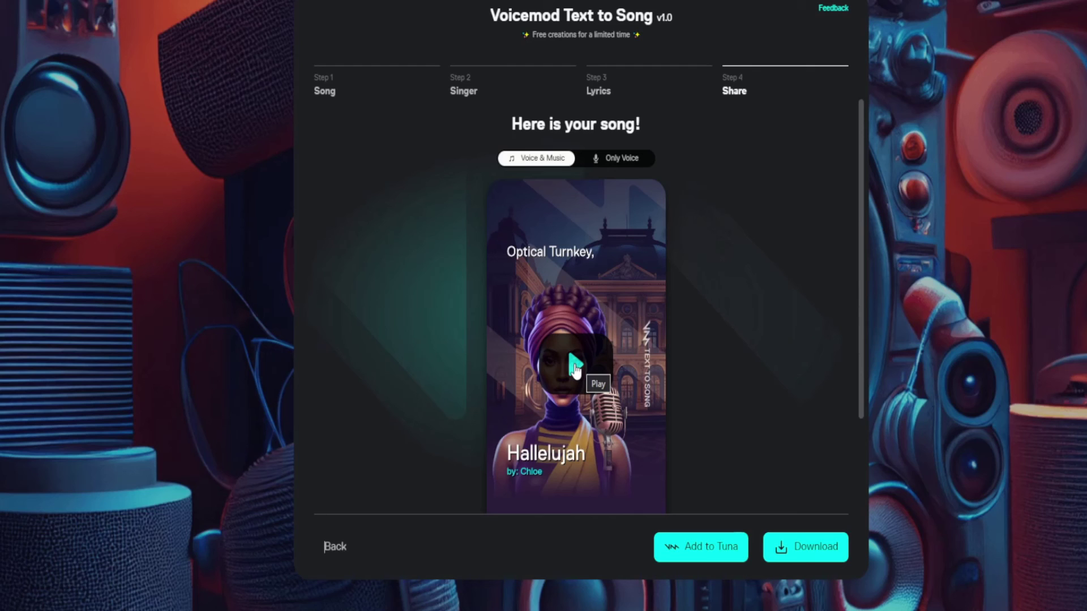
left_click(576, 369)
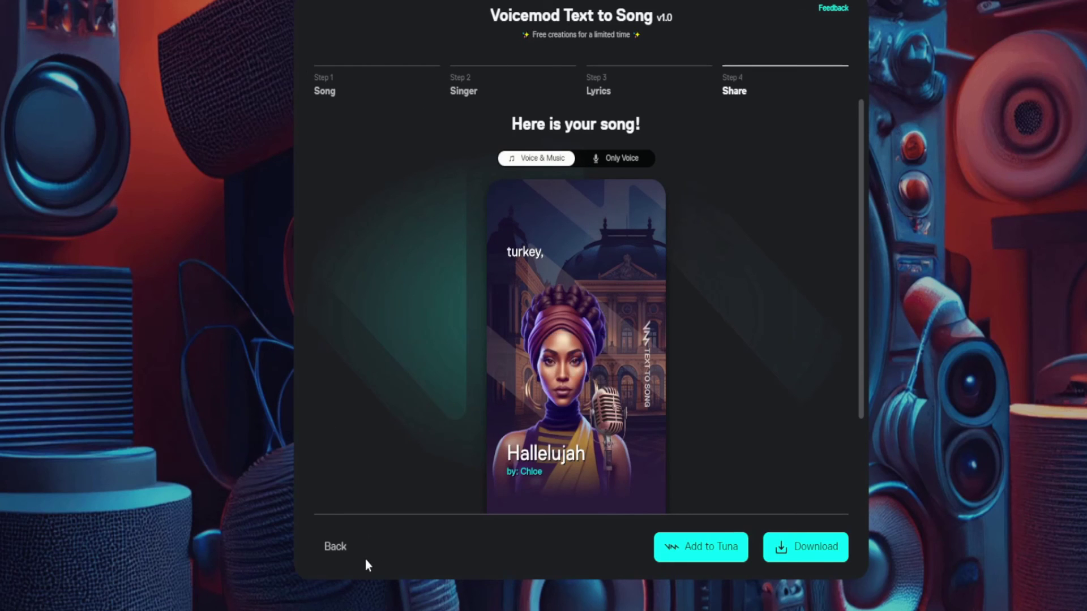
left_click(343, 557)
left_click(347, 558)
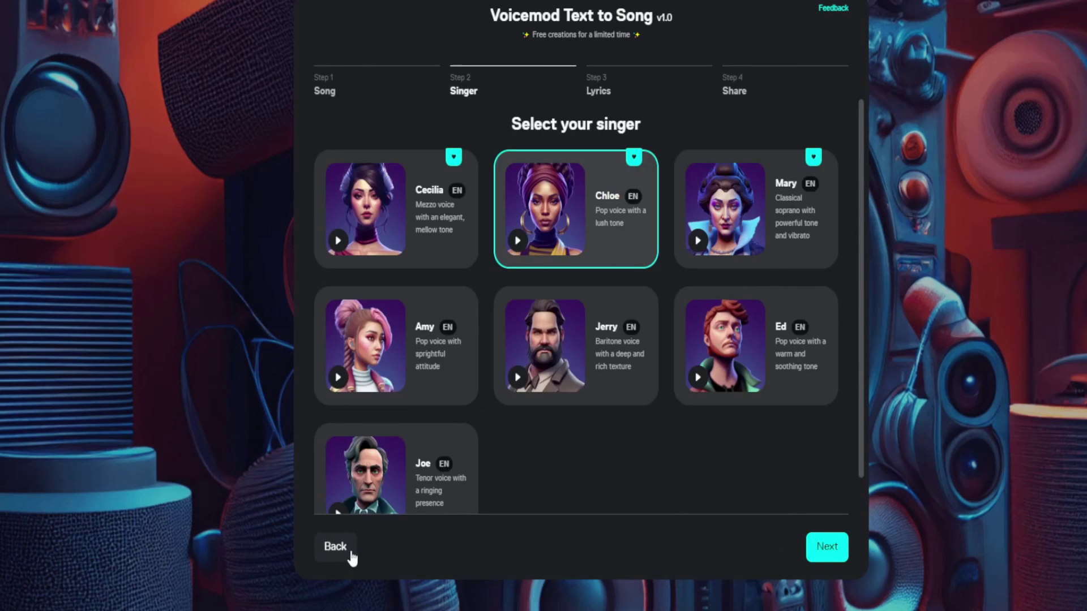